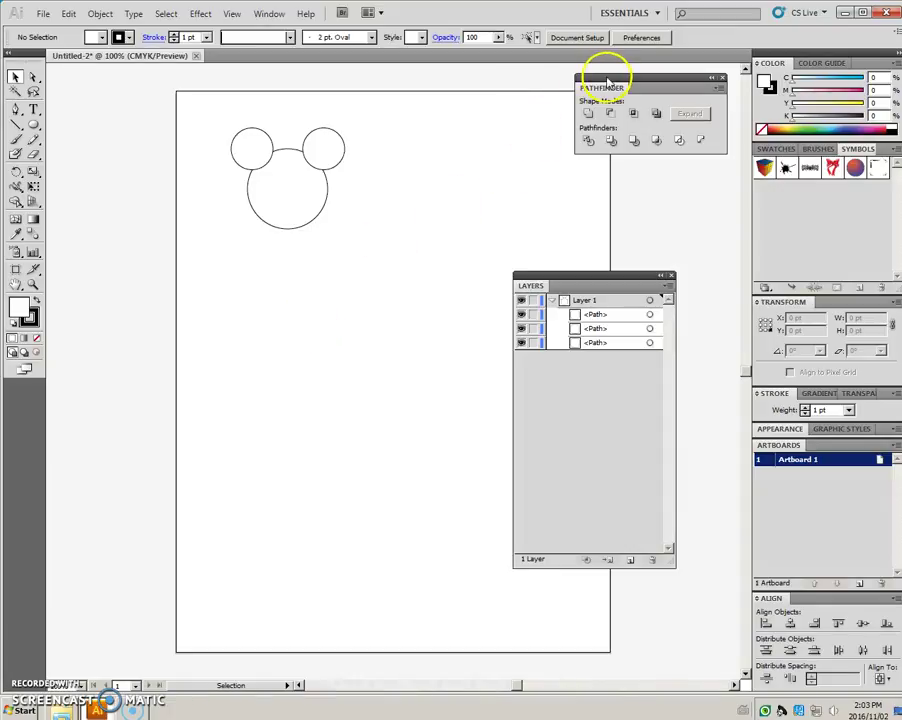
Move the Pathfinder panel beside the three Mickey-head circles, leaving the Window menu unchanged.
left_click_drag(608, 78, 476, 99)
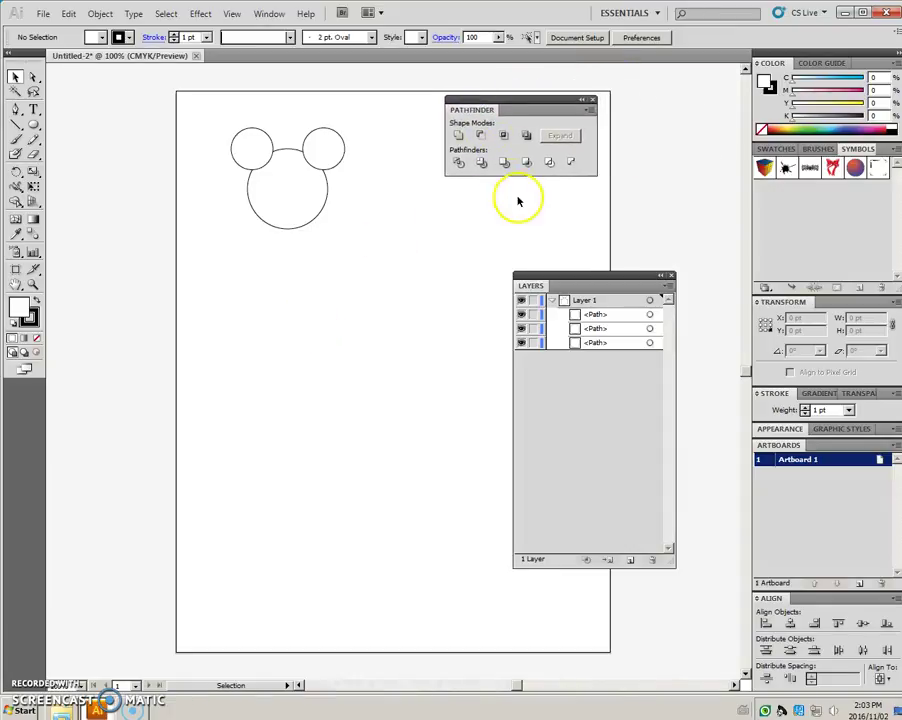
left_click(270, 14)
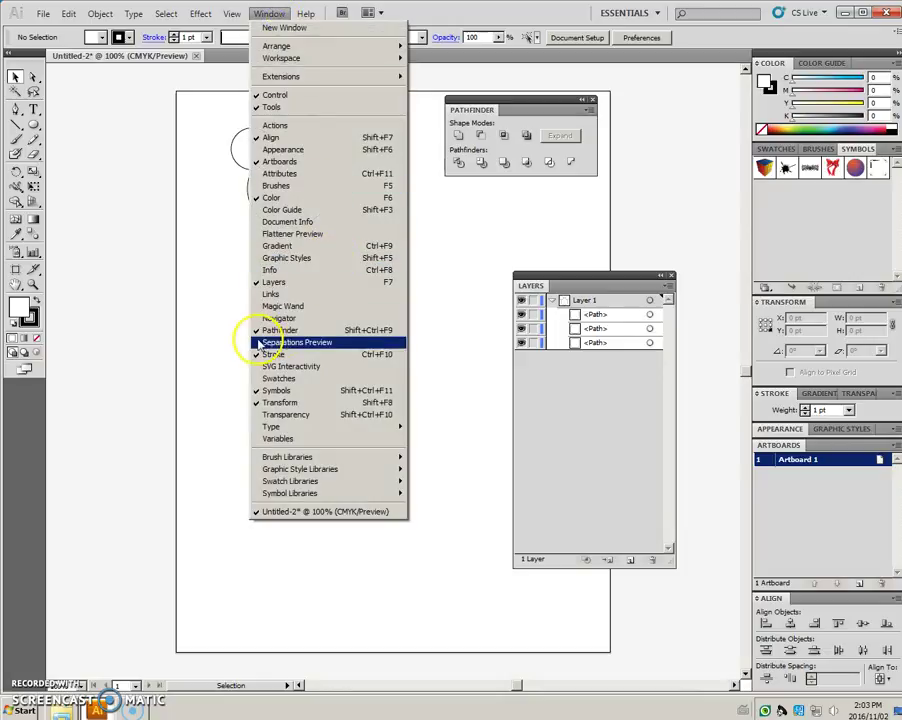
left_click(518, 103)
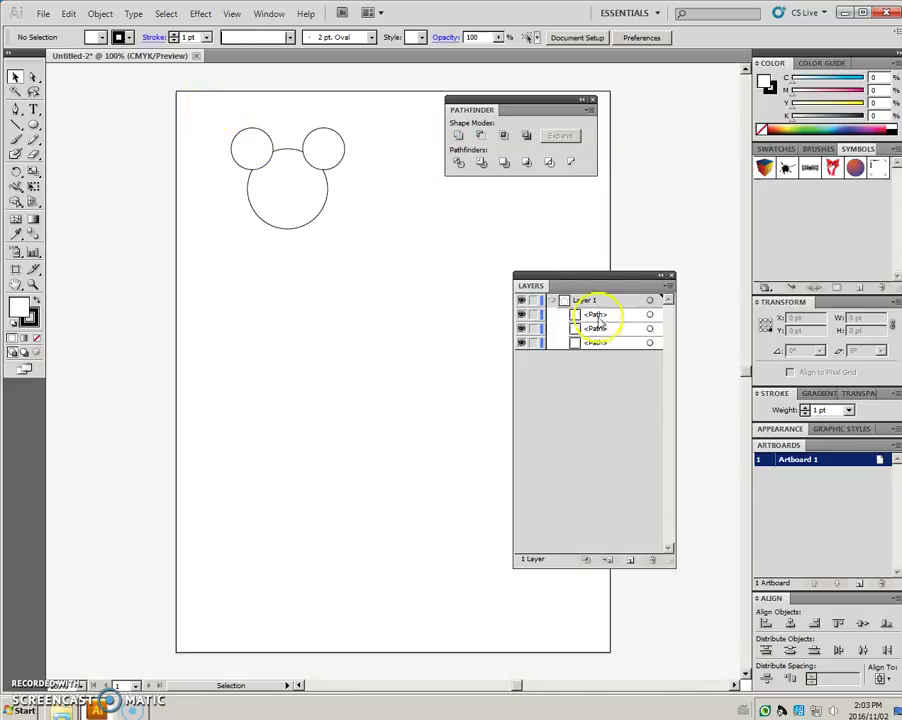
left_click(303, 224)
left_click(376, 264)
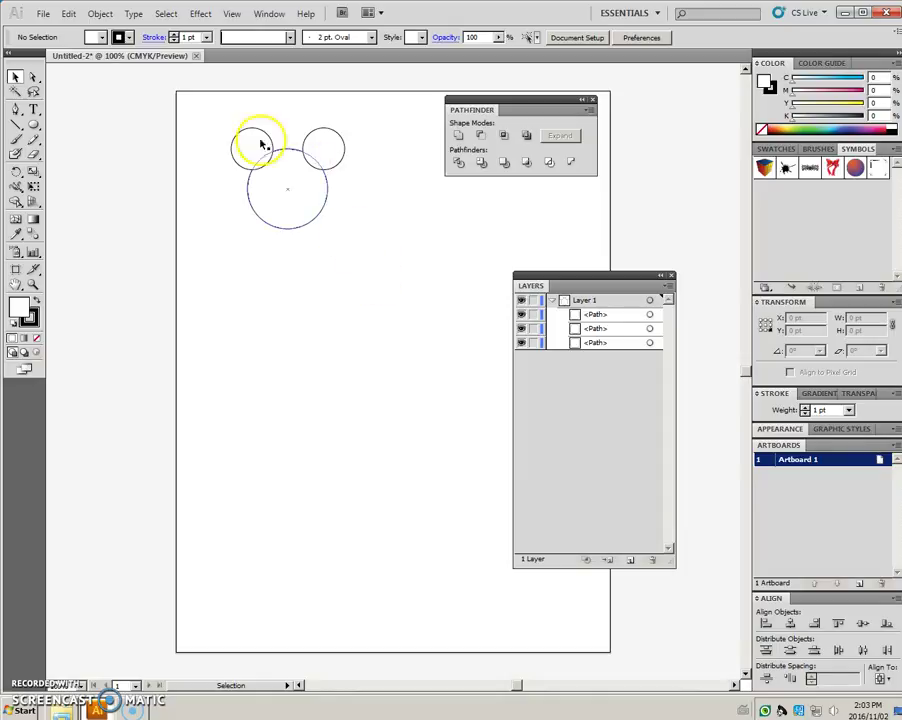
left_click_drag(213, 116, 360, 246)
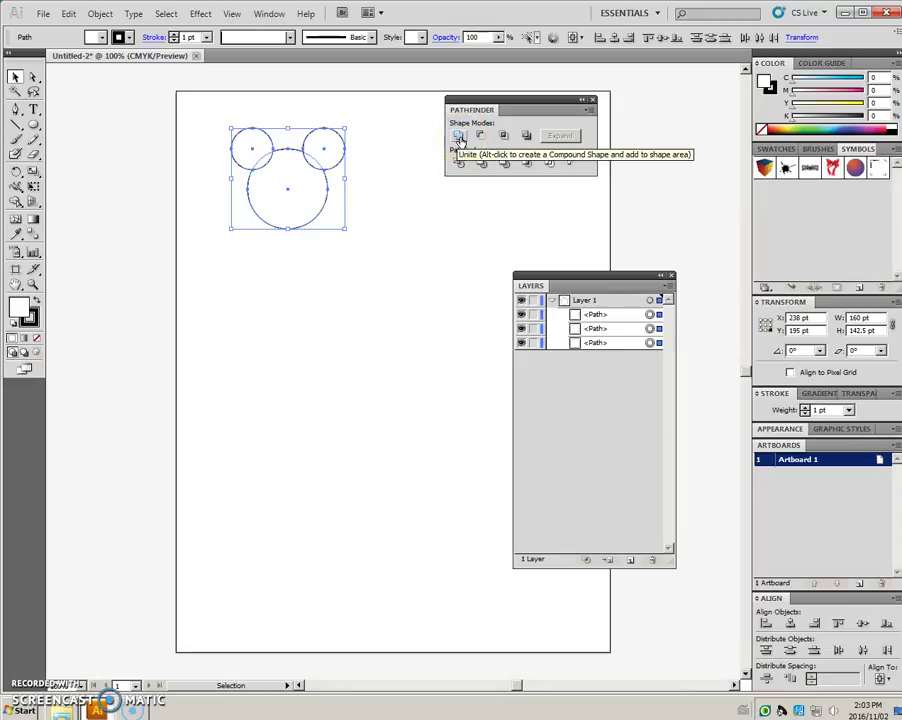
left_click(459, 137)
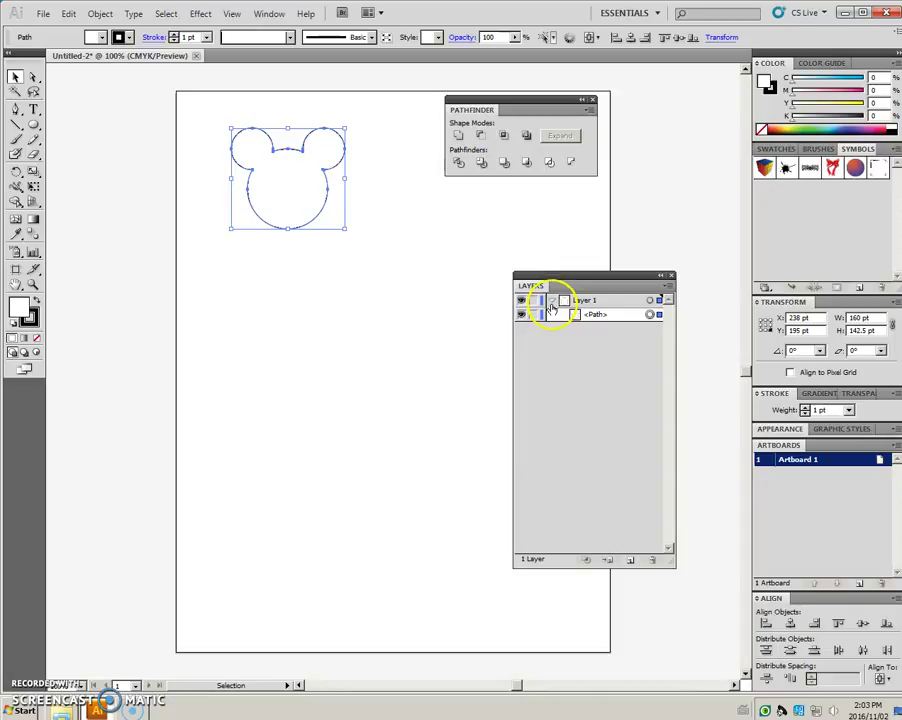
left_click(384, 287)
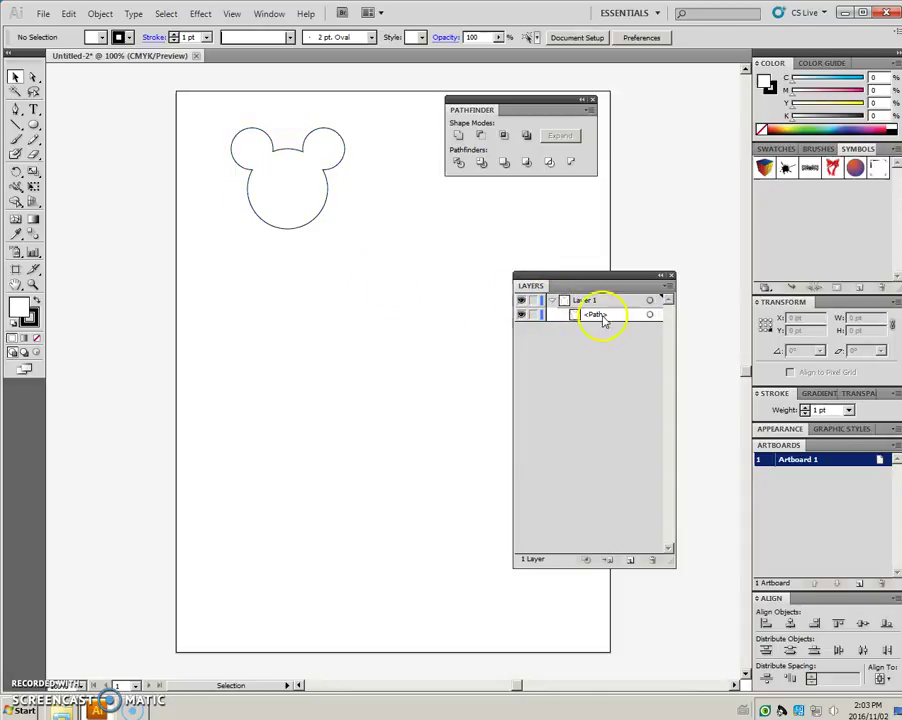
left_click(318, 222)
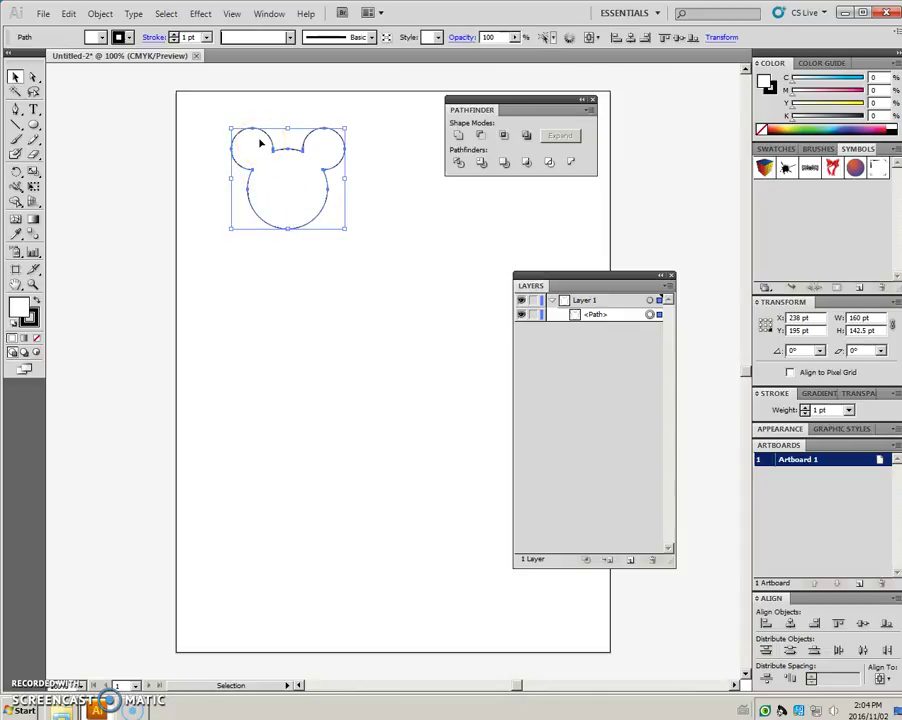
mouse_move(240, 146)
left_mouse_down()
mouse_move(258, 167)
mouse_move(252, 199)
mouse_move(282, 227)
mouse_move(326, 207)
mouse_move(322, 172)
mouse_move(340, 152)
mouse_move(326, 131)
mouse_move(308, 152)
mouse_move(233, 142)
mouse_move(268, 170)
mouse_move(274, 154)
mouse_move(256, 176)
mouse_move(272, 158)
mouse_move(272, 170)
mouse_move(266, 163)
left_mouse_up()
left_click(398, 288)
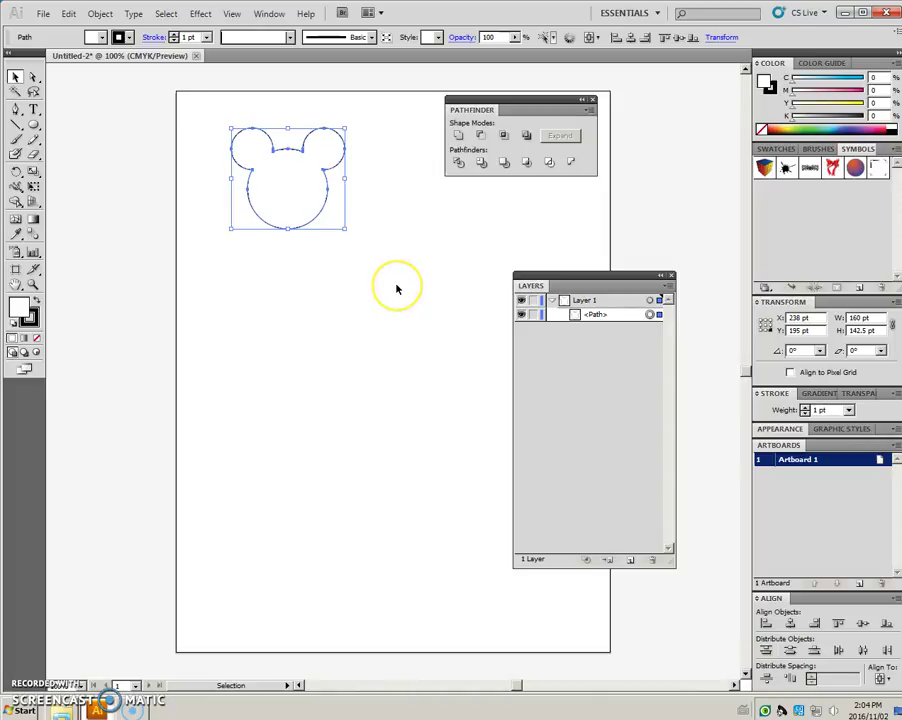
key("ctrl+z")
Marquee-select the three Mickey-head circles and Alt-Unite them into one compound shape.
key("v")
left_click(382, 260)
left_click_drag(213, 114, 362, 239)
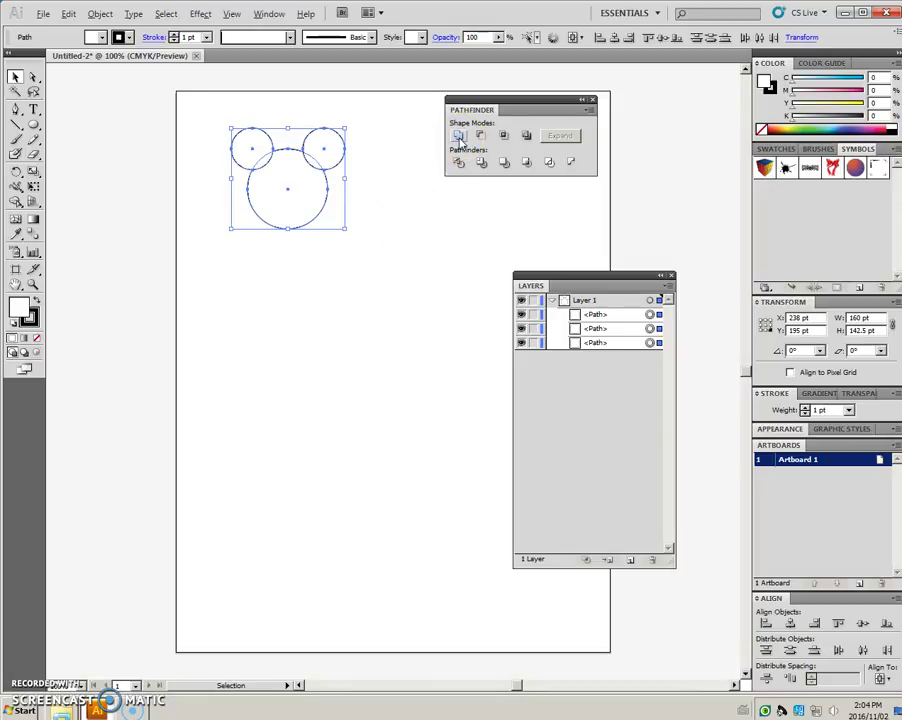
left_click(459, 138, "alt")
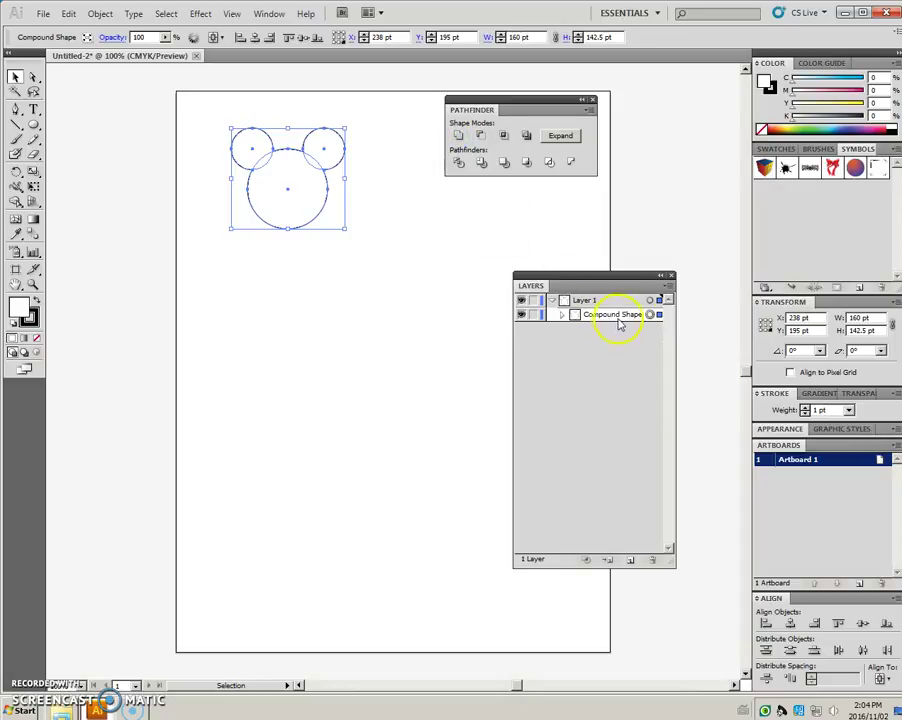
Expand the Compound Shape row in Layers to show its three circle paths, then deselect.
left_click(562, 316)
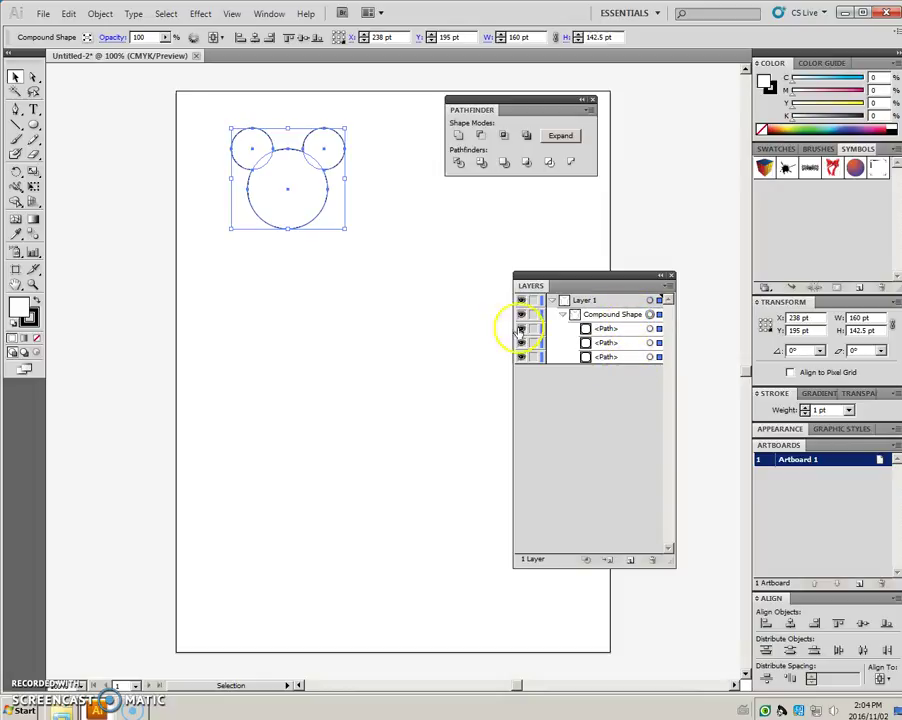
left_click(368, 288)
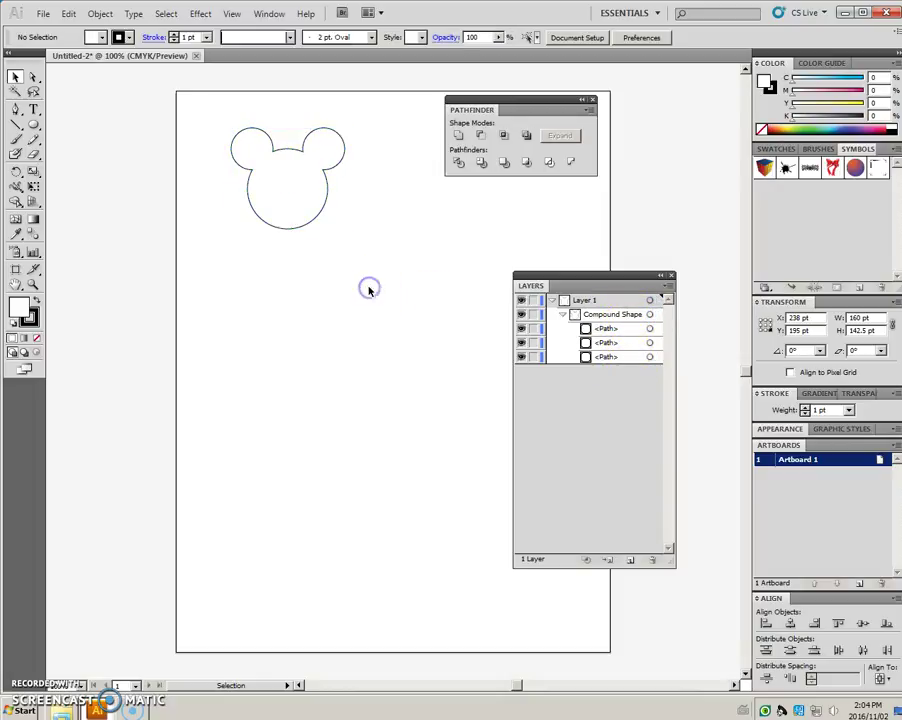
left_click(316, 222)
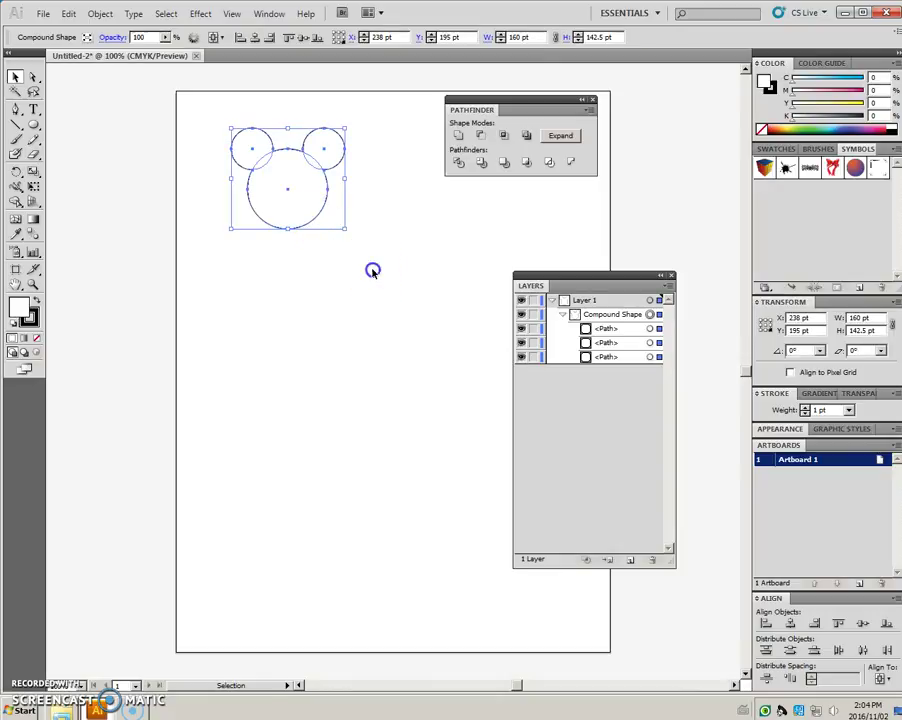
left_click(372, 270)
left_click(333, 150)
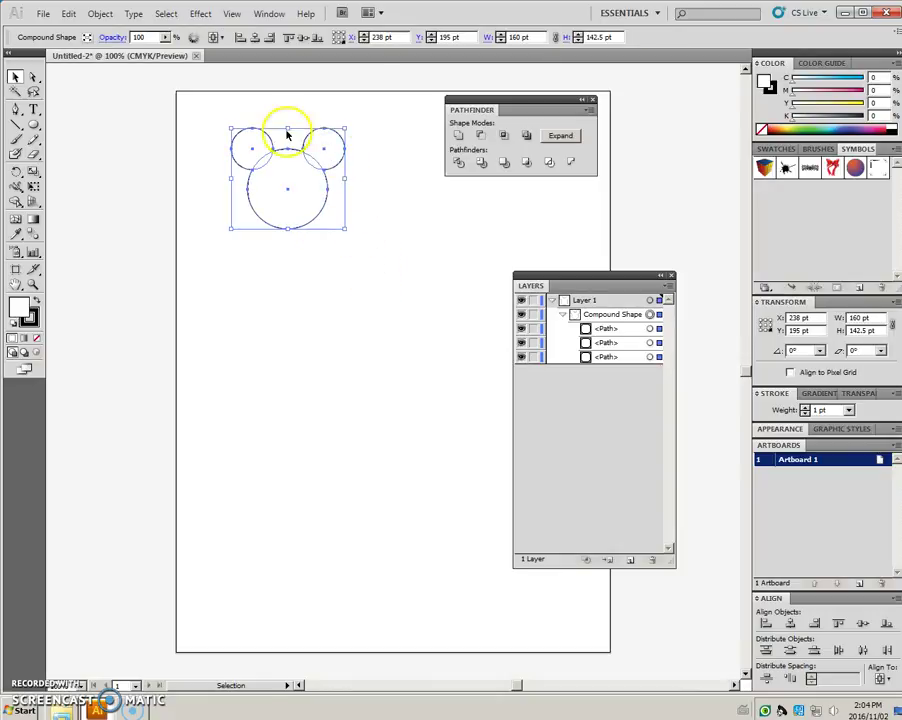
left_click(293, 278)
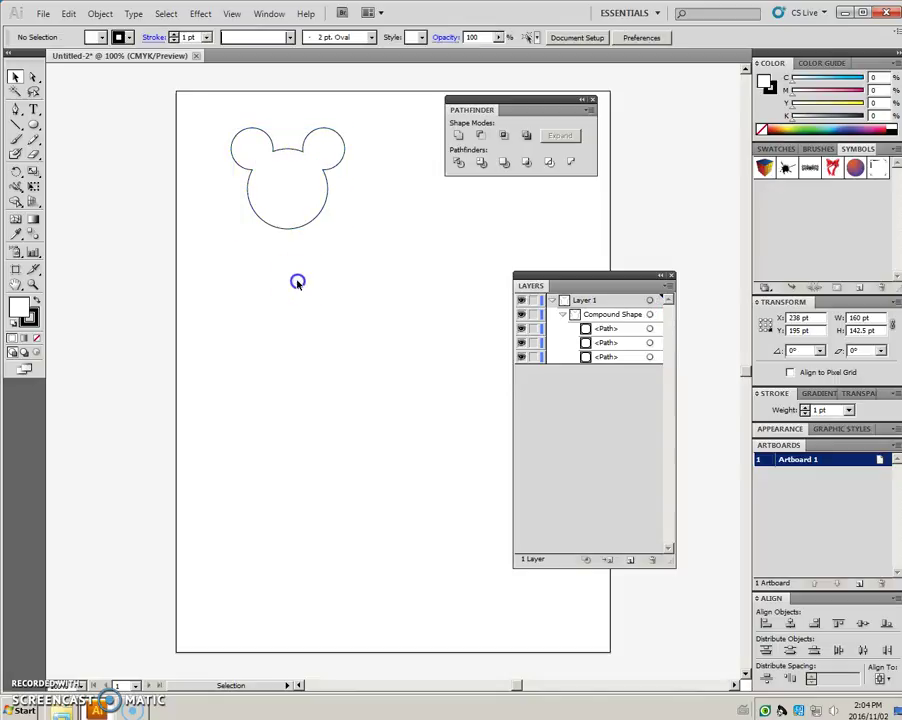
left_click(33, 78)
left_click(304, 227)
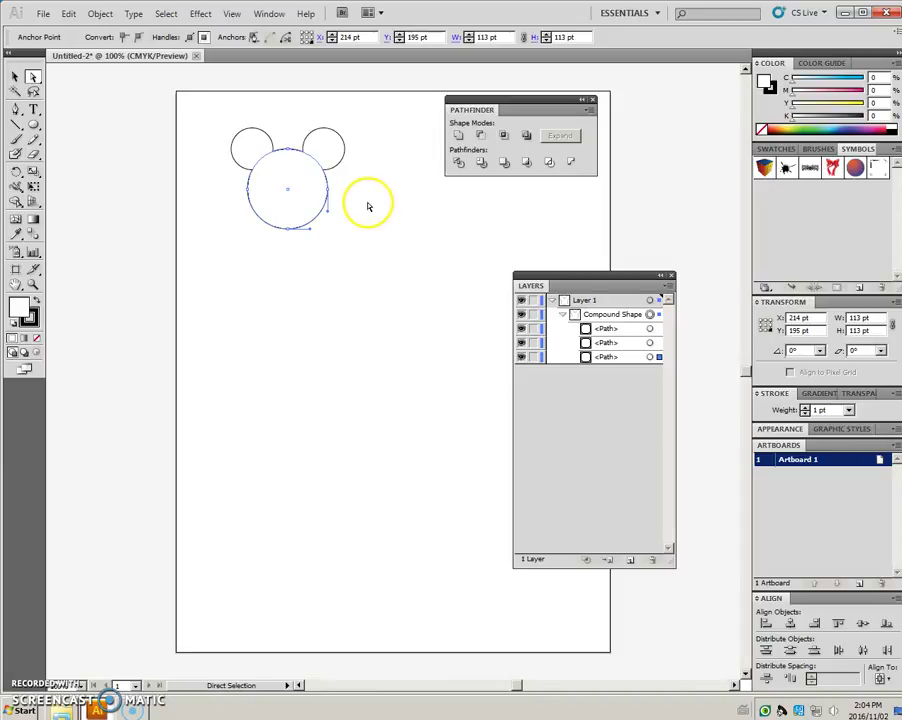
left_click(343, 160)
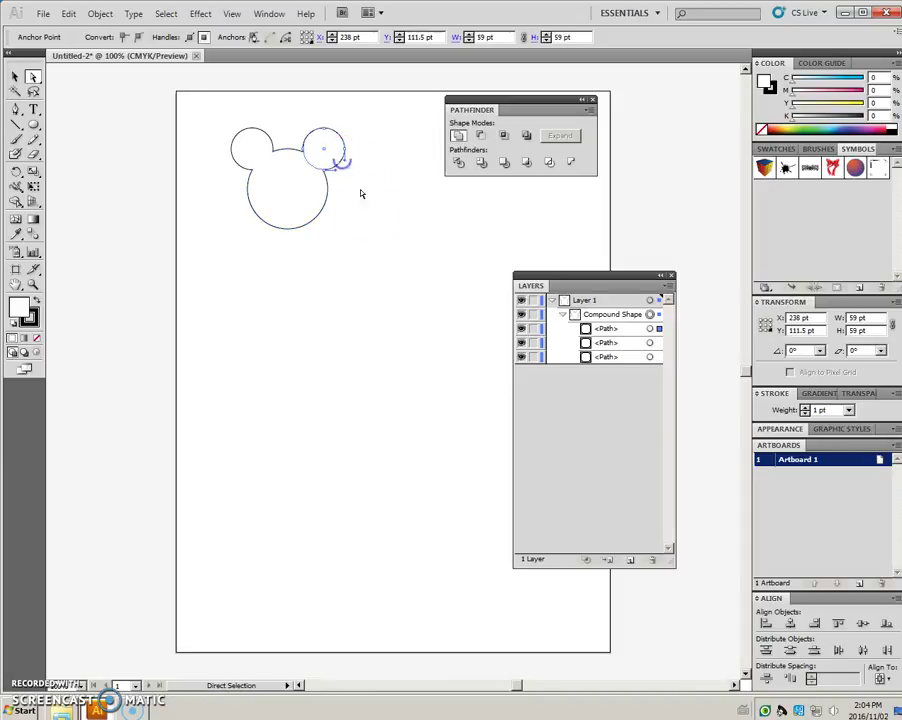
left_click(241, 143)
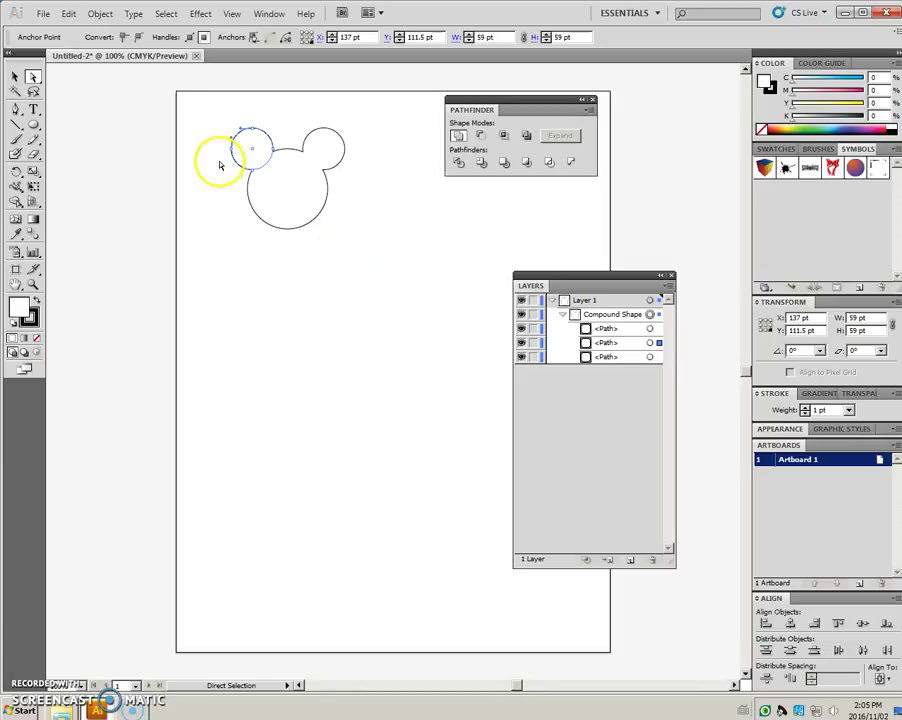
left_click(15, 76)
left_click(204, 222)
left_click_drag(270, 166, 376, 255)
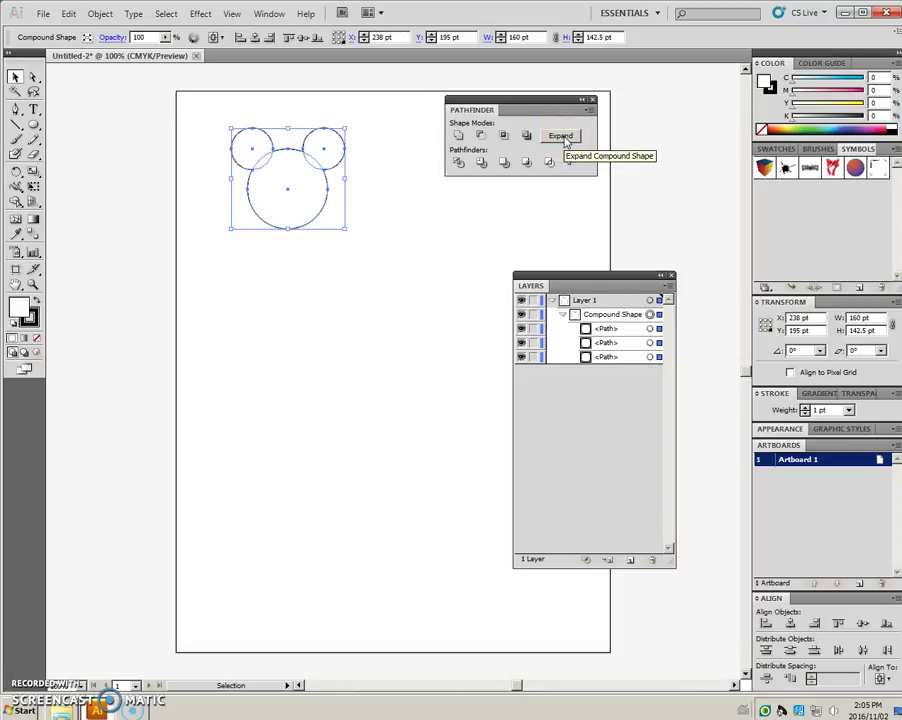
Expand the Mickey-head compound shape into a single merged path.
left_click(563, 138)
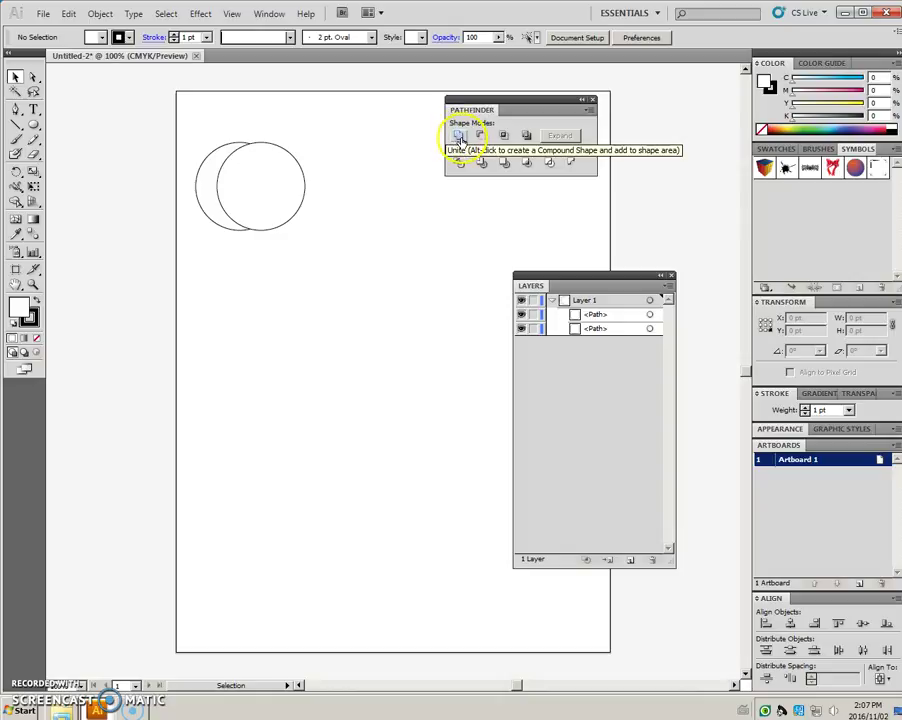
Replace the right circle with an overlapping duplicate of the left circle.
mouse_move(183, 122)
left_mouse_down()
mouse_move(226, 176)
mouse_move(192, 144)
left_mouse_up()
left_click(262, 200)
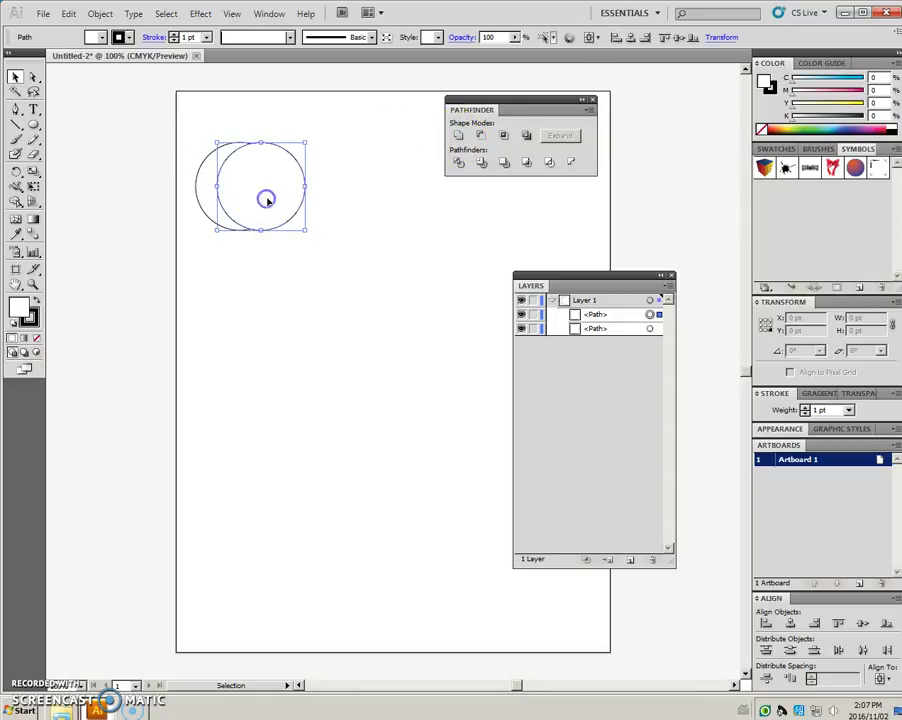
left_click_drag(256, 190, 293, 191)
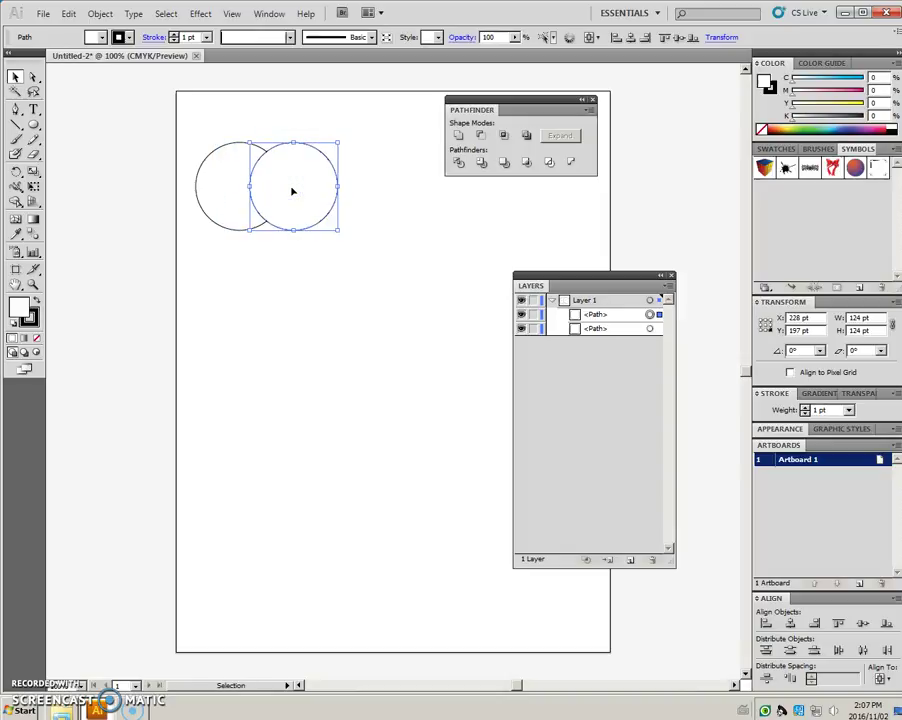
key("Delete")
left_click(263, 207)
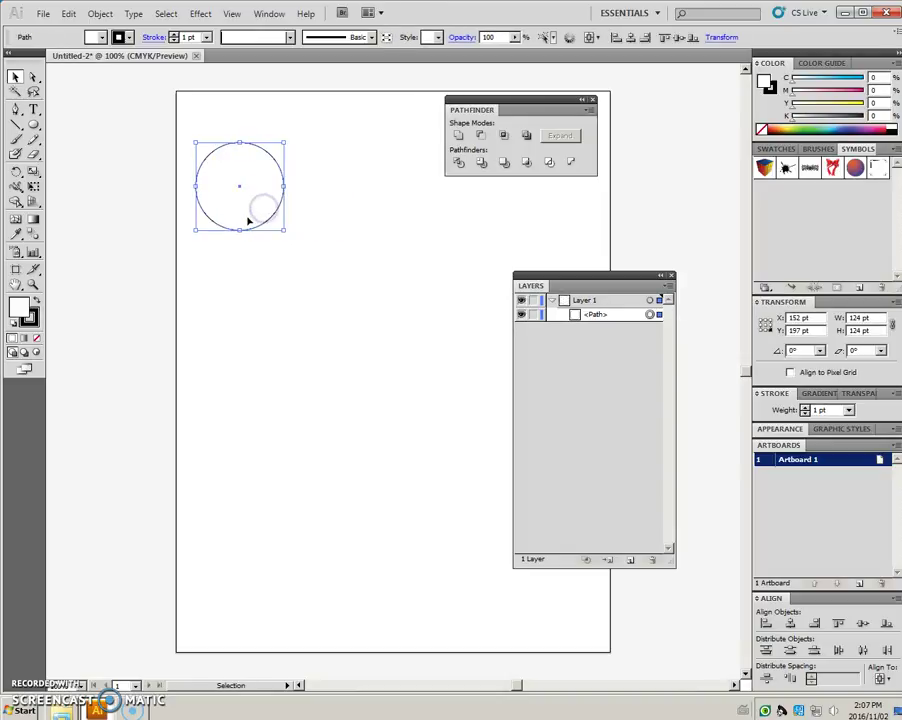
left_click_drag(244, 218, 266, 212)
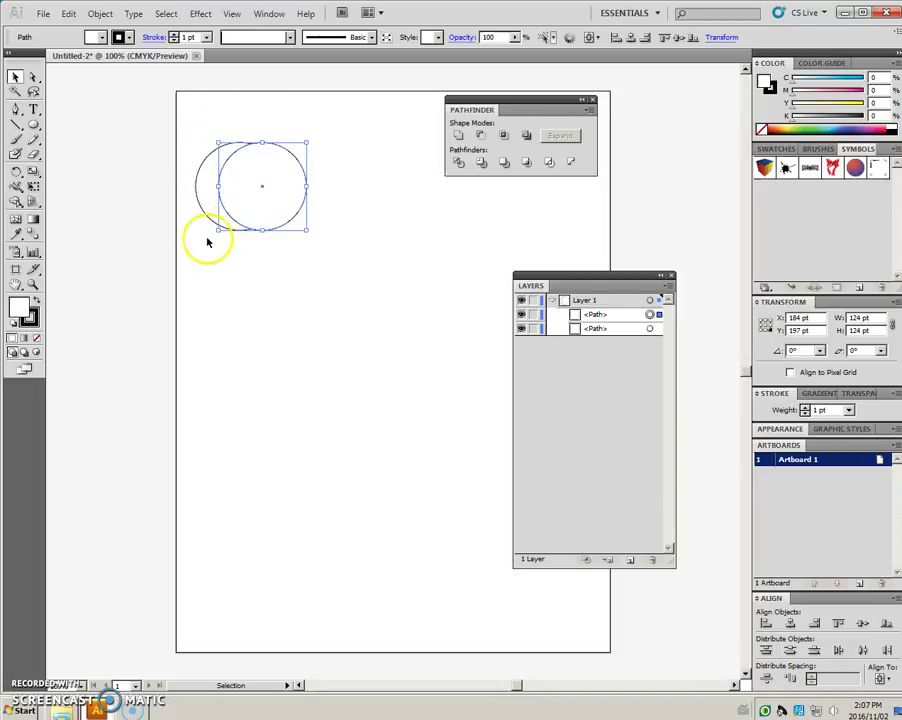
left_click(243, 269)
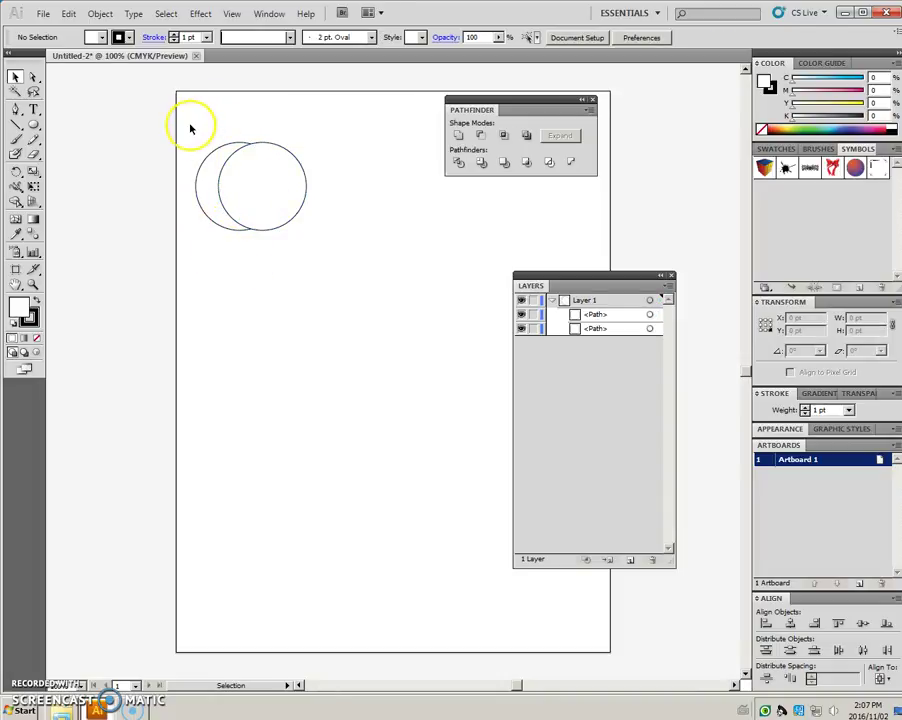
Apply Minus Front to both circles to preview the crescent, then undo it.
left_click_drag(189, 125, 324, 262)
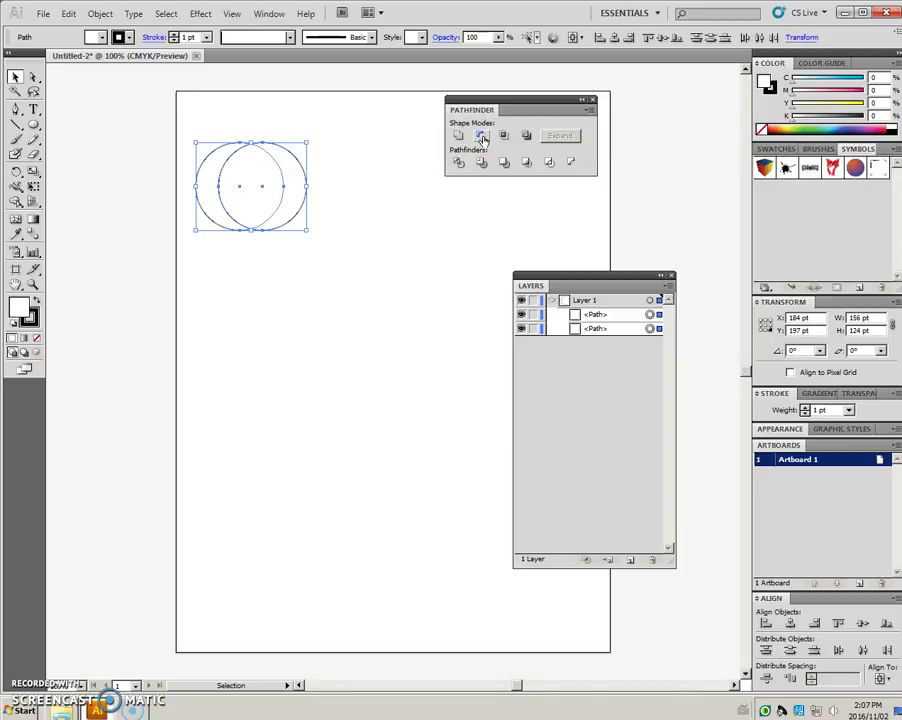
left_click(482, 137)
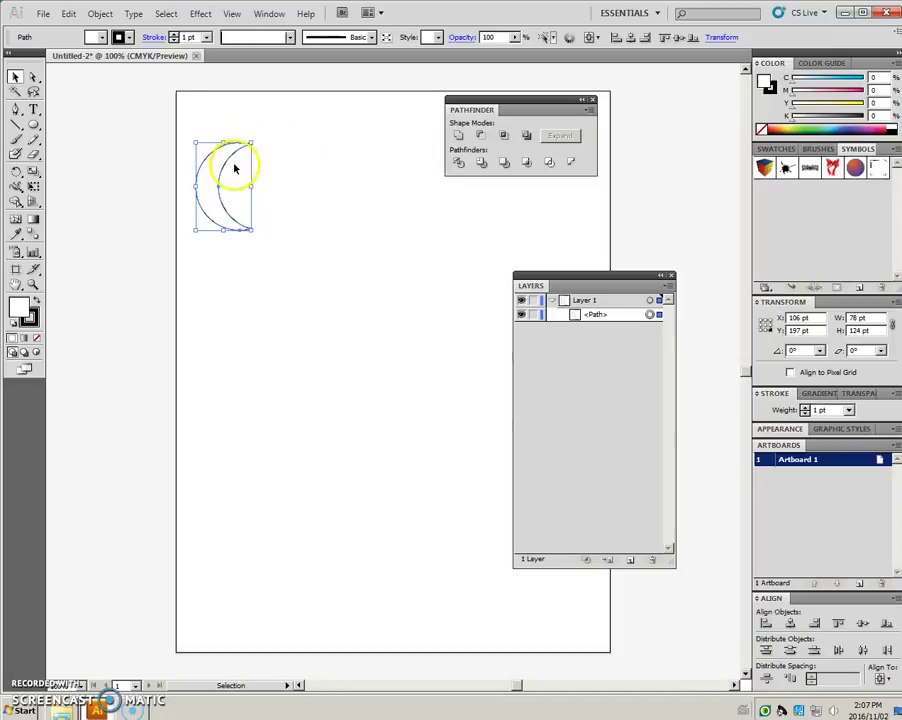
left_click(269, 271)
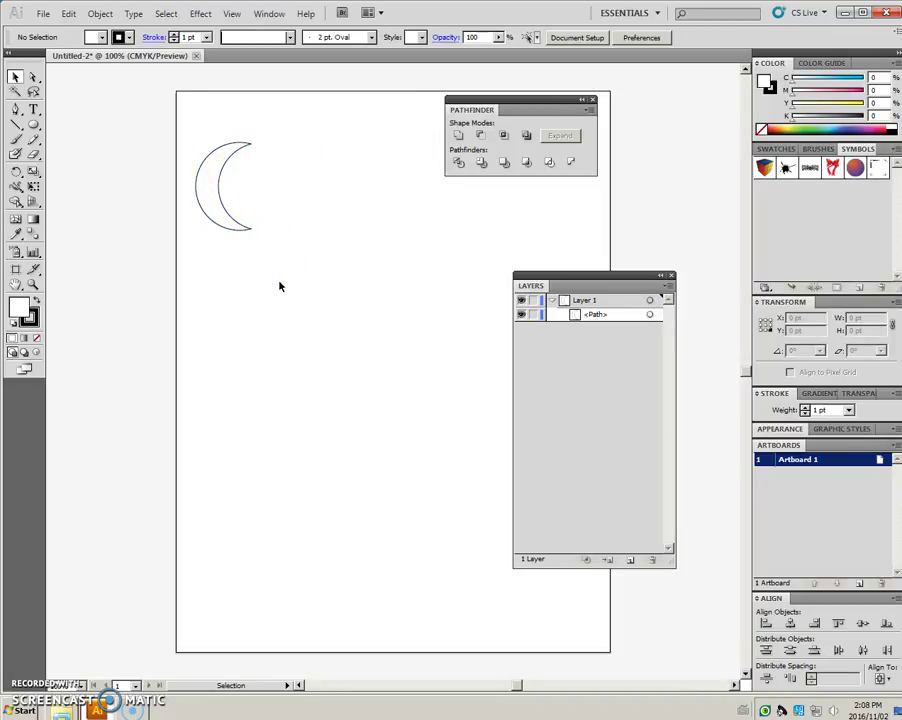
key("ctrl+z")
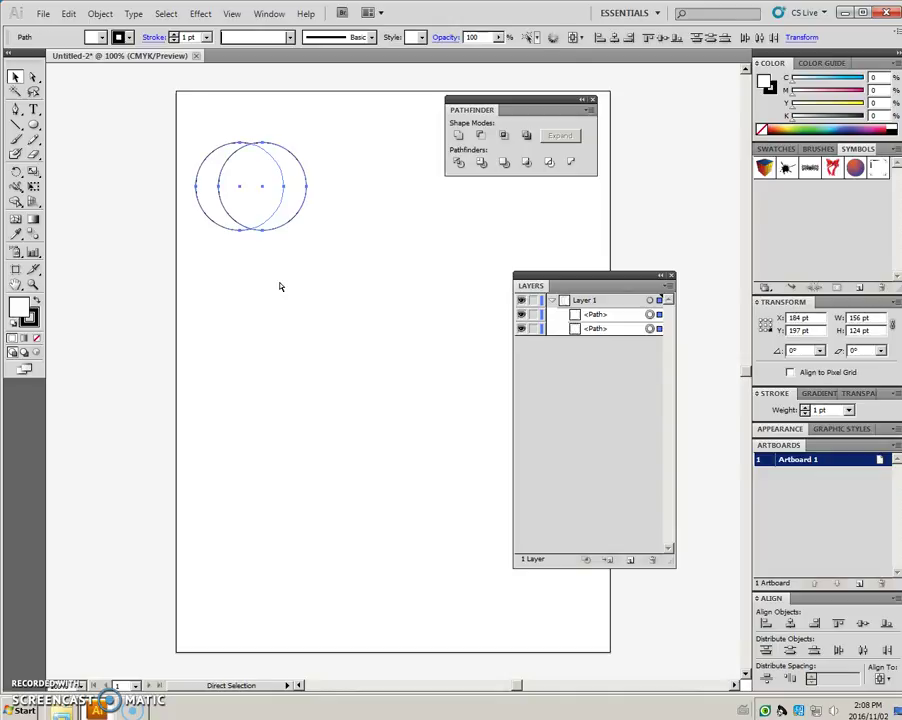
Alt-click Minus Front on both selected circles to make an editable crescent compound shape.
left_click(294, 285)
left_click_drag(181, 127, 300, 235)
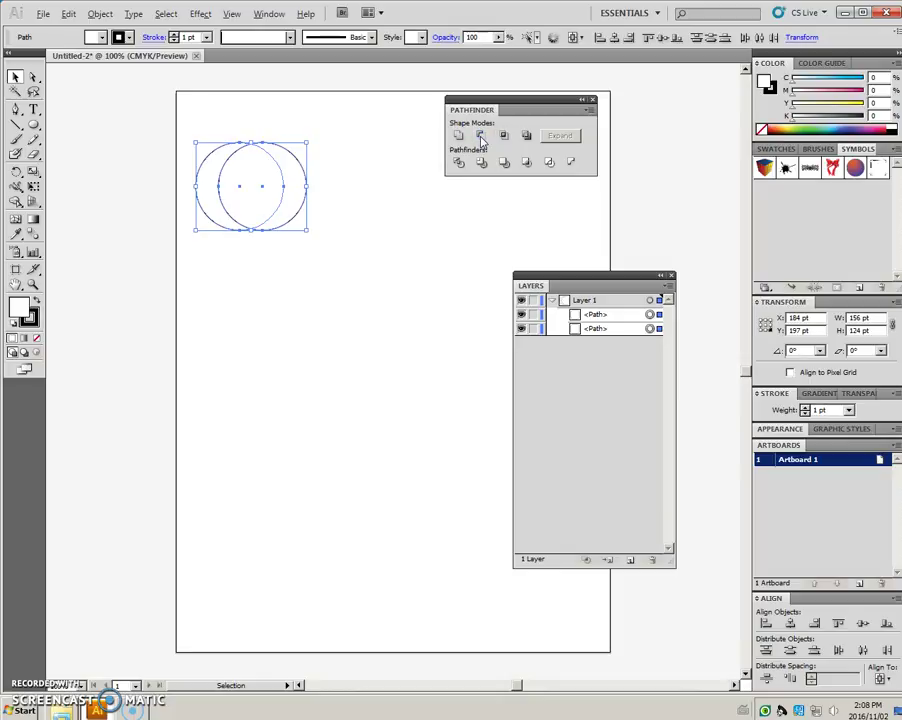
left_click(480, 137, "alt")
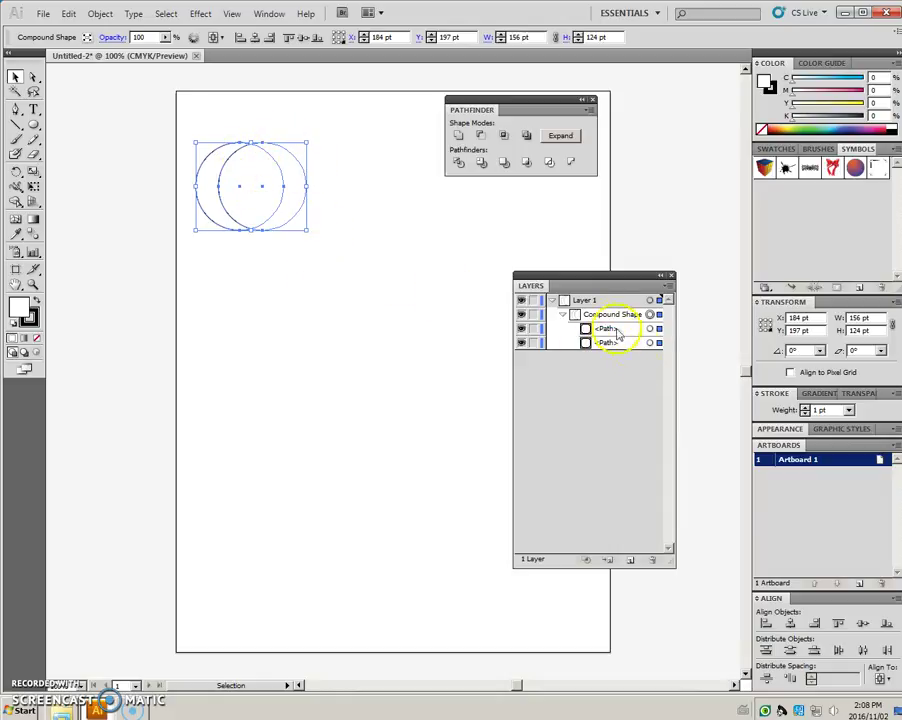
left_click(300, 284)
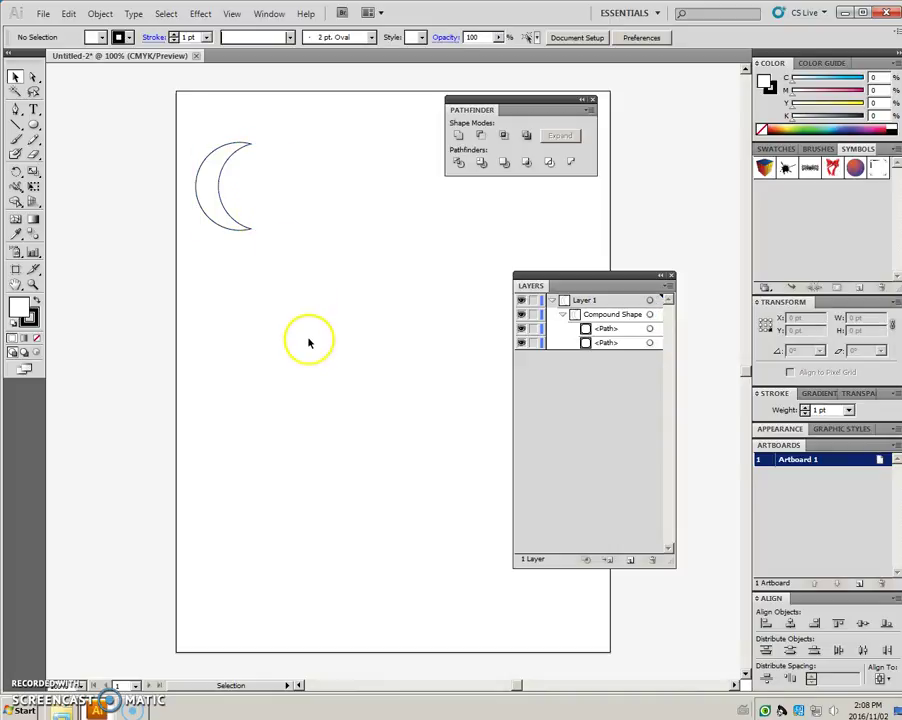
left_click(33, 76)
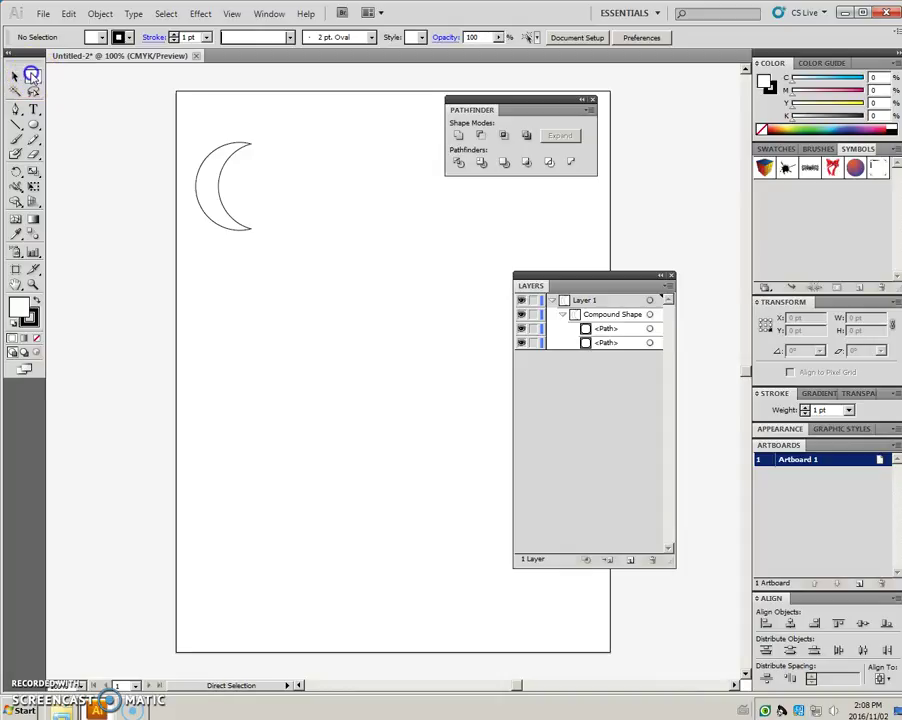
left_click(272, 144)
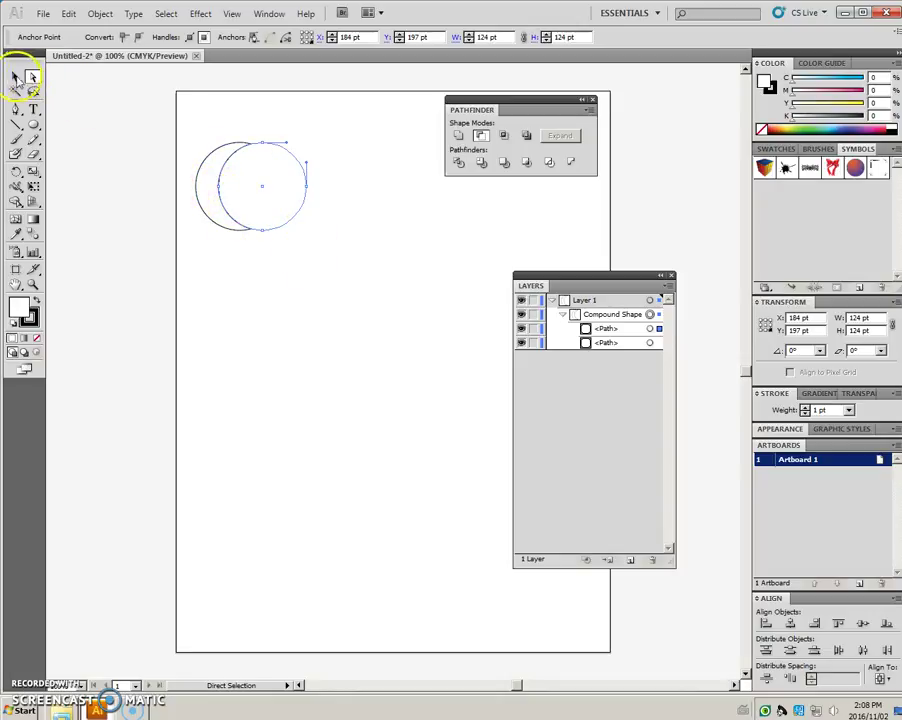
left_click(15, 76)
left_click(234, 275)
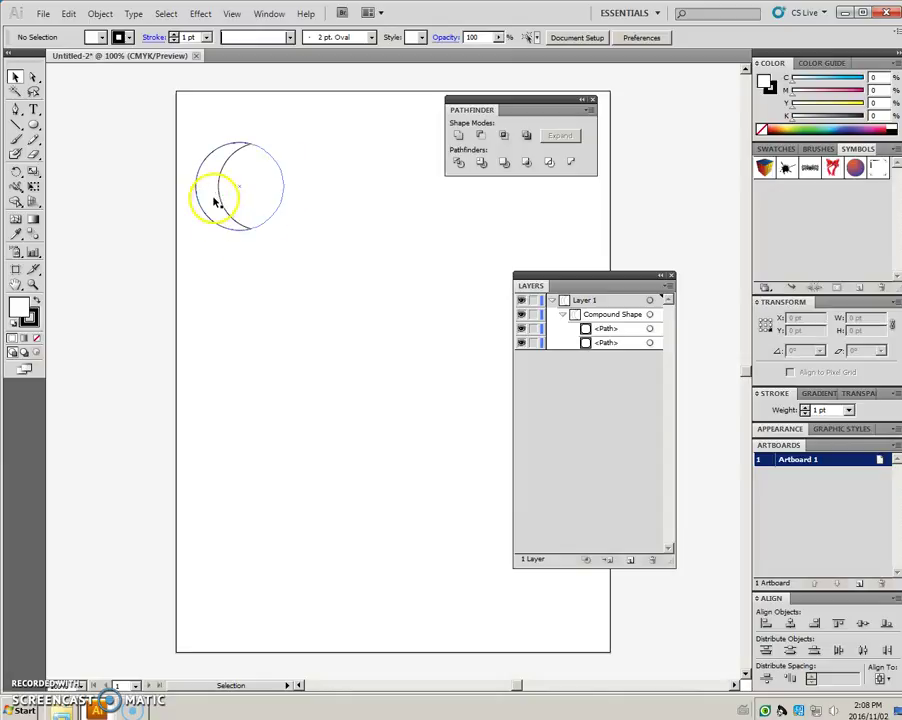
left_click(214, 203)
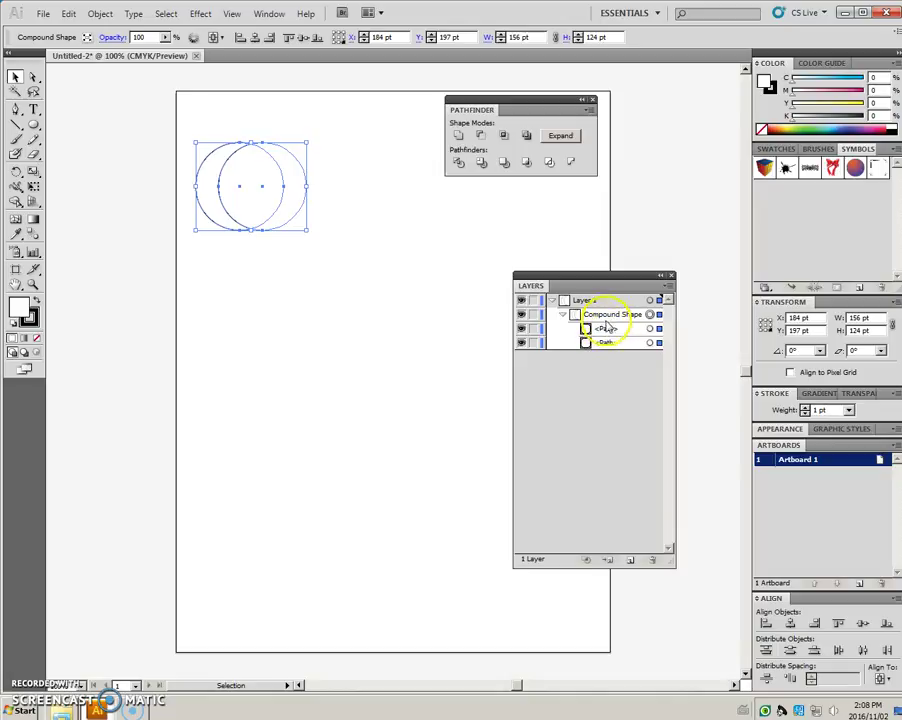
Expand the crescent compound shape into one path, then undo back to the compound shape.
left_click(561, 137)
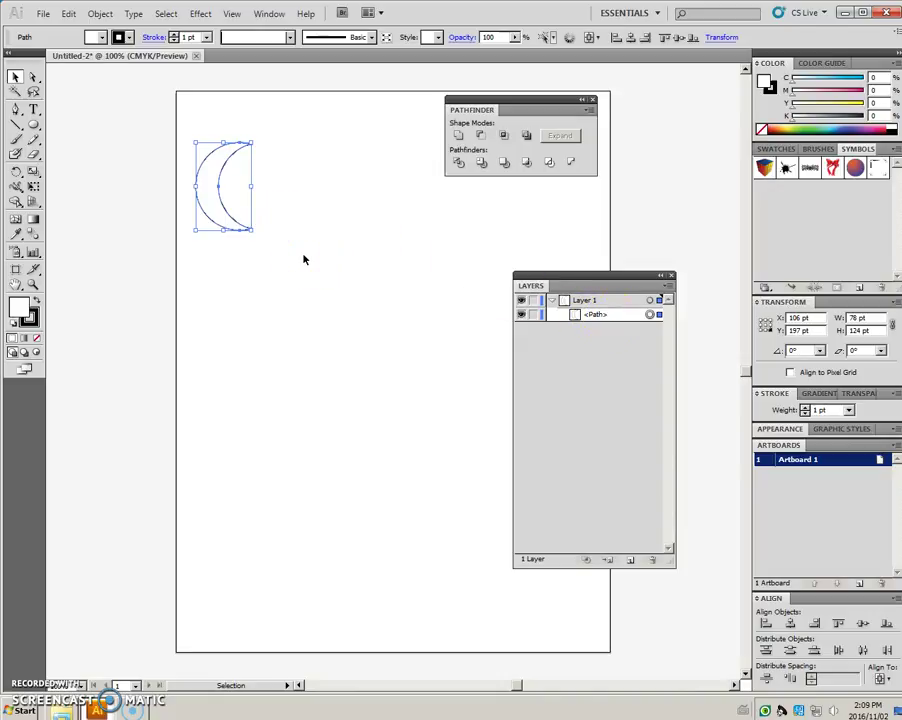
left_click(234, 190)
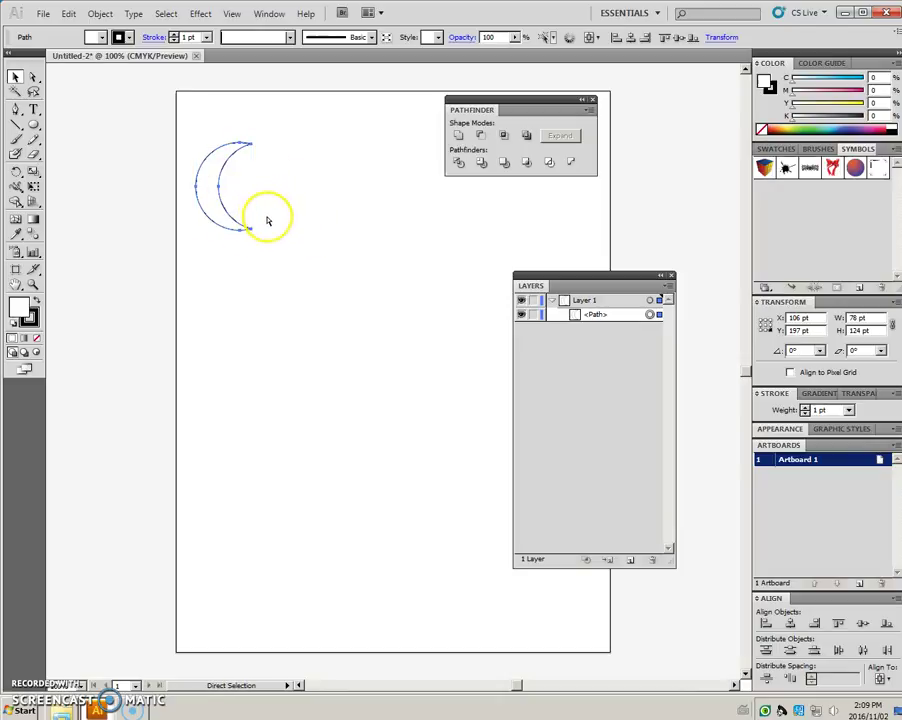
key("ctrl+z")
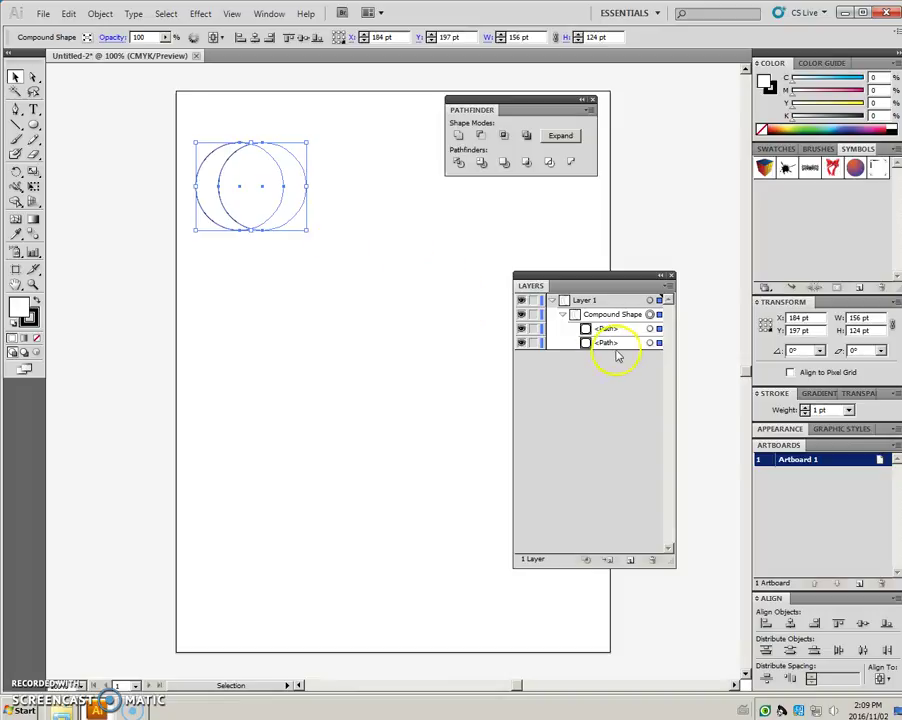
With Direct Selection, move the cutting circle left to thin the crescent.
left_click(33, 82)
left_click(290, 236)
left_click(278, 222)
left_click(226, 194)
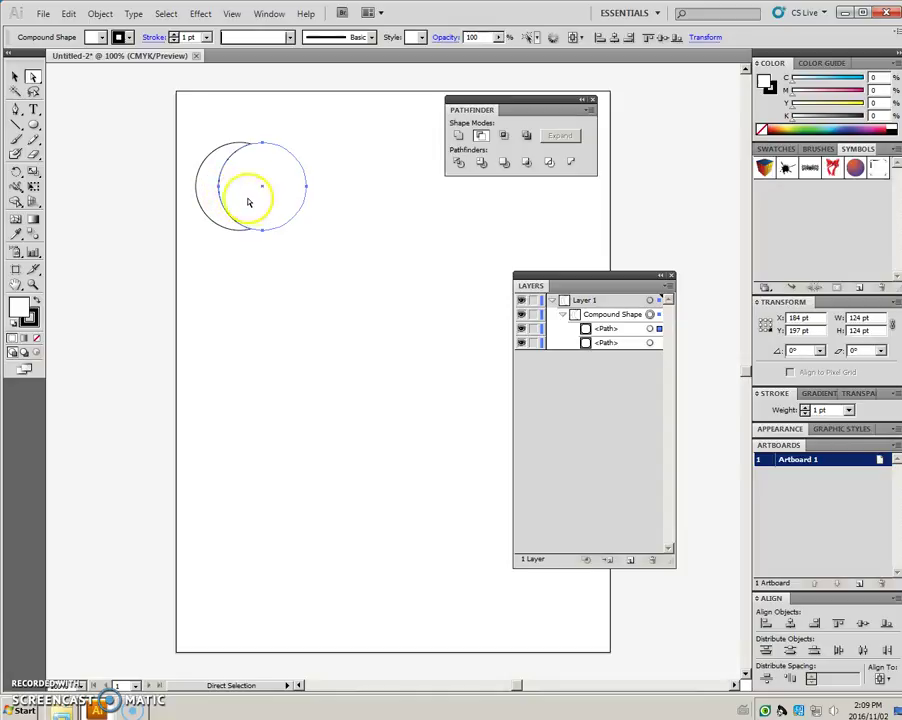
left_click_drag(247, 202, 240, 204)
left_click(284, 314)
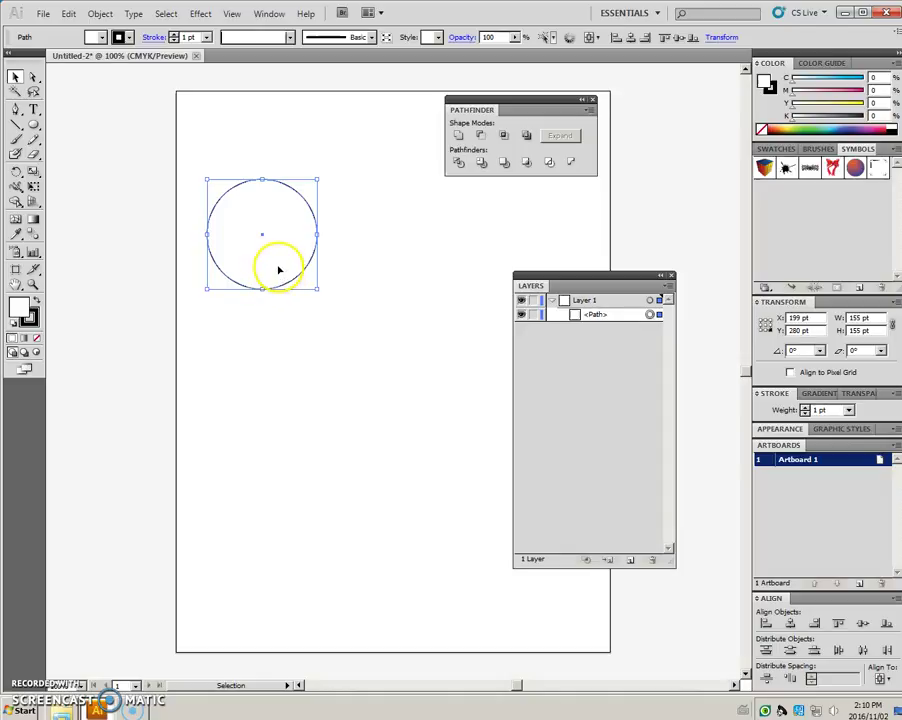
Place an overlapping copy of the 155 pt circle 90 pt below and set its fill to None.
left_click_drag(278, 268, 280, 332)
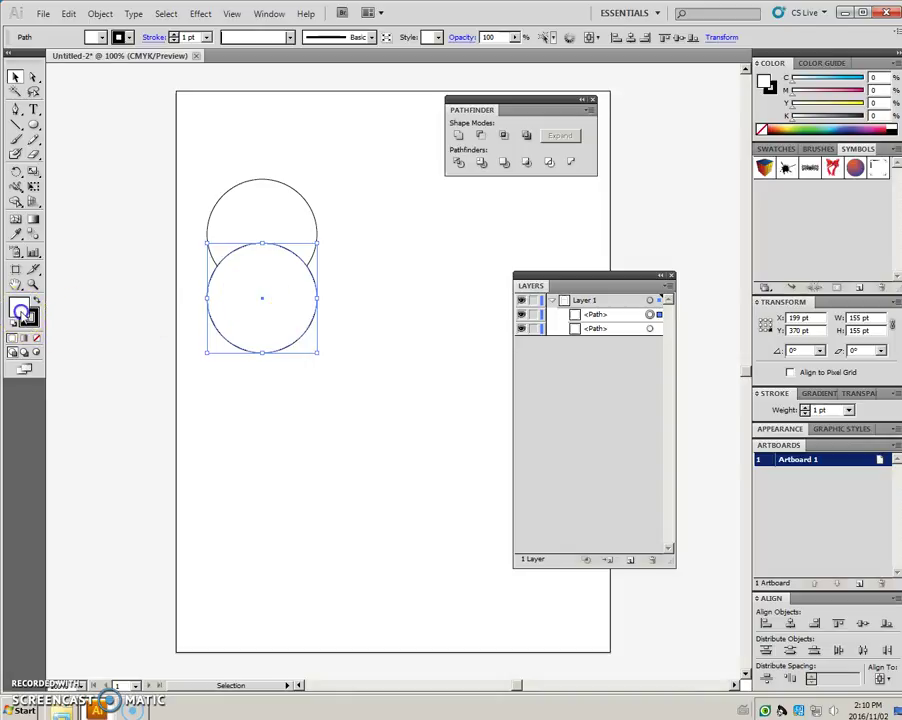
left_click(36, 338)
left_click(125, 360)
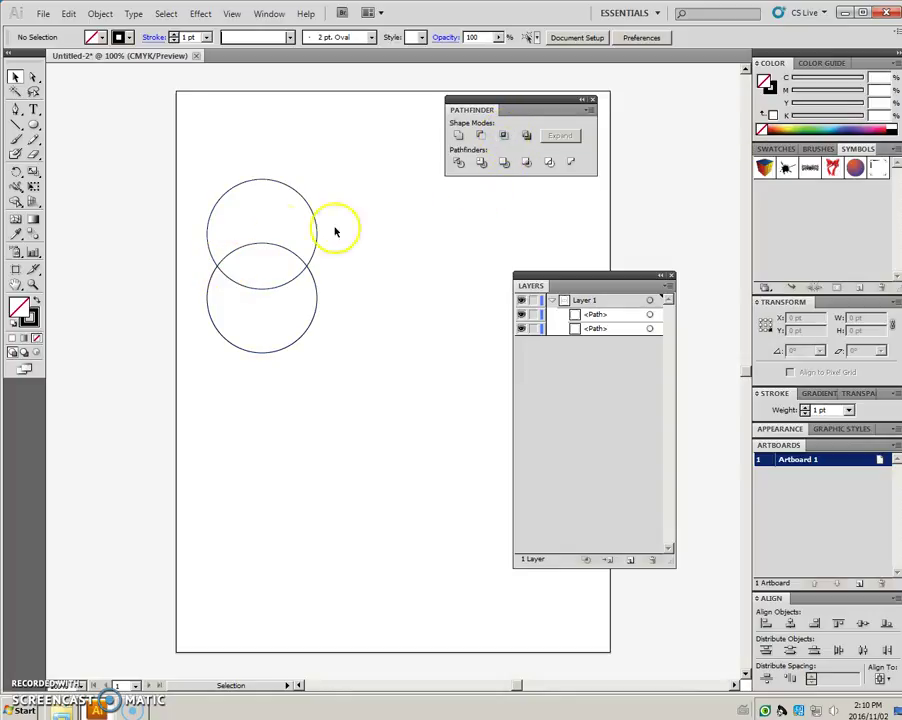
Intersect both stacked circles into a 126.155 × 65 pt almond-shaped path.
left_click_drag(191, 153, 352, 382)
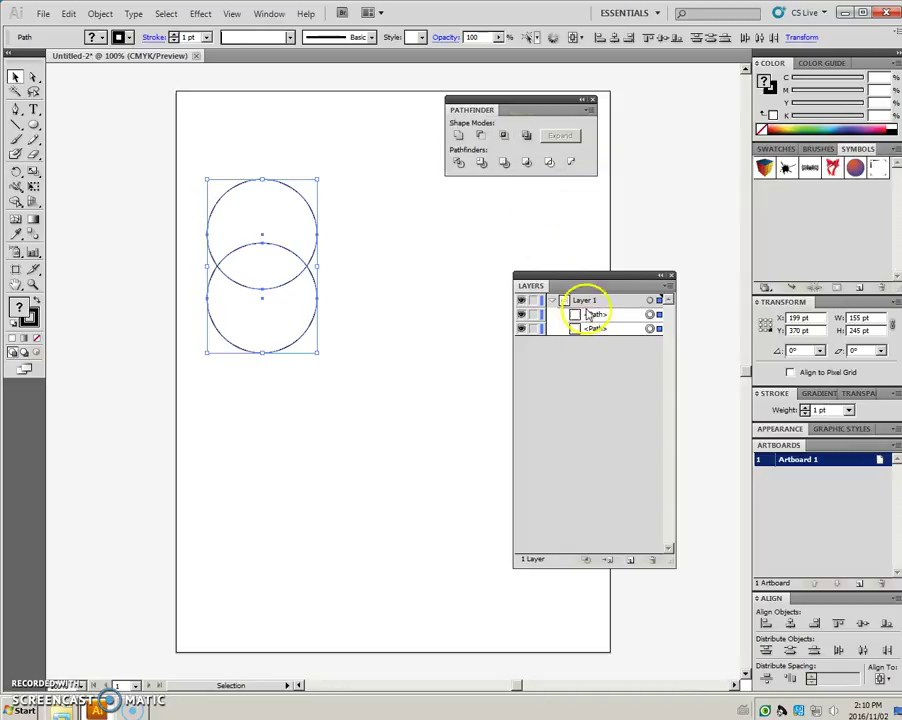
left_click(504, 137)
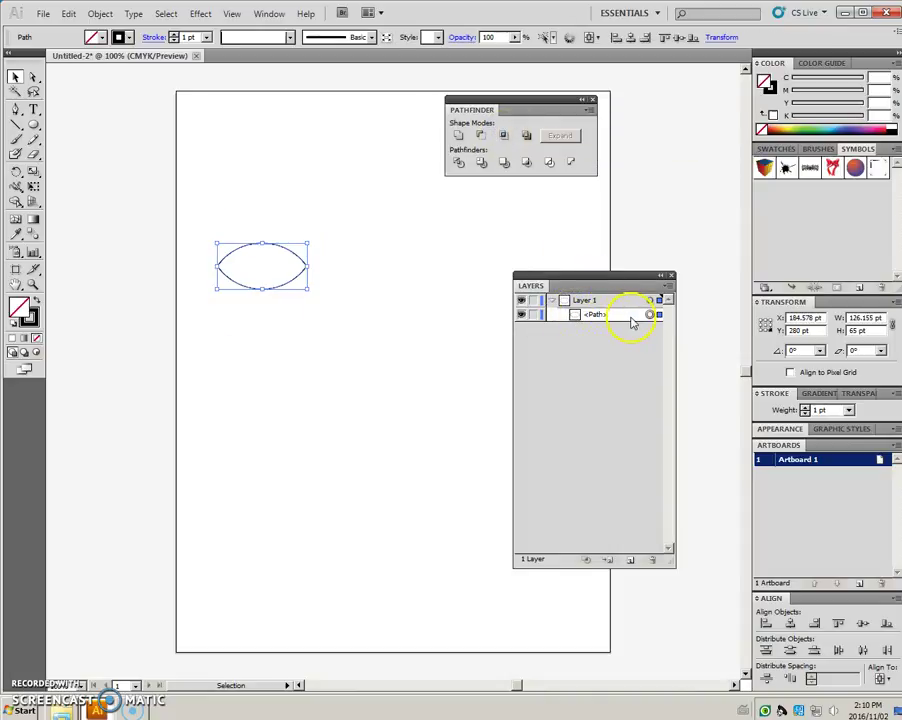
left_click(344, 336)
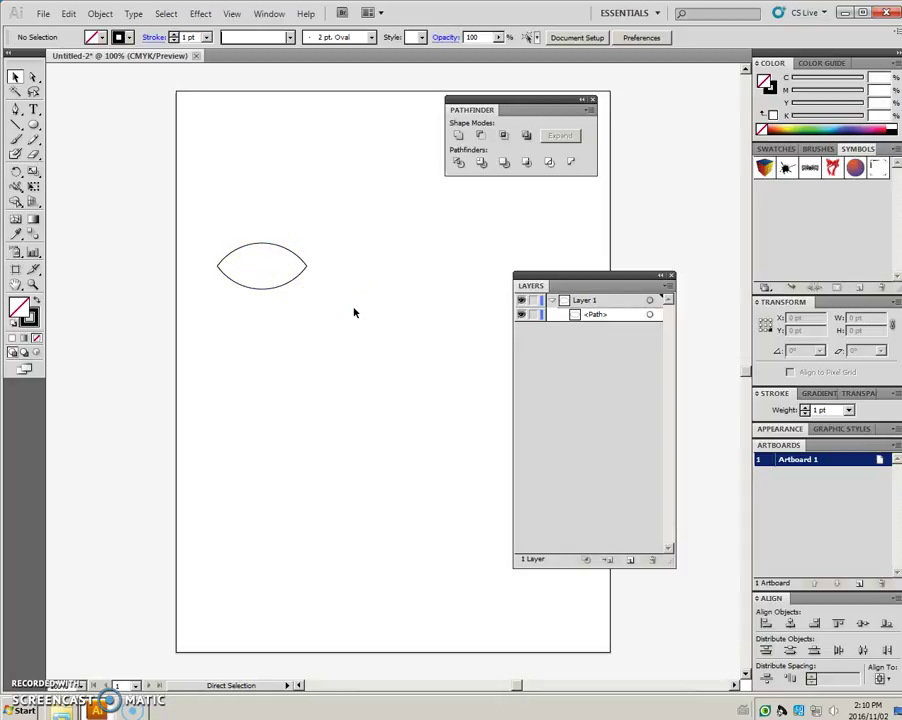
Undo the intersection and redo it with Alt-Intersect, showing both circle paths in Layers.
key("ctrl+z")
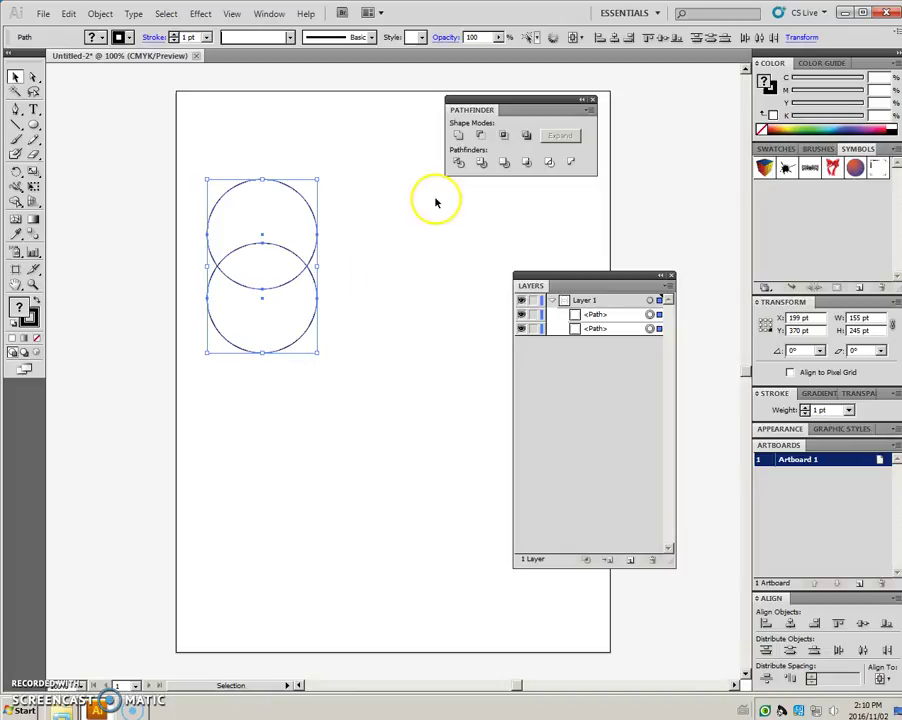
left_click(442, 325)
left_click_drag(195, 167, 344, 370)
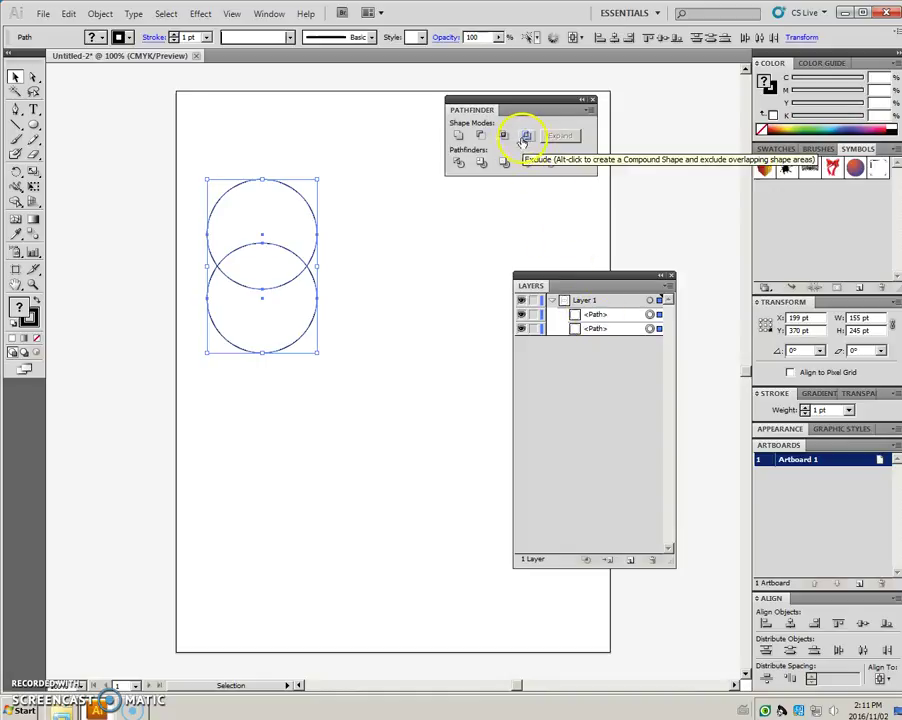
left_click(503, 138)
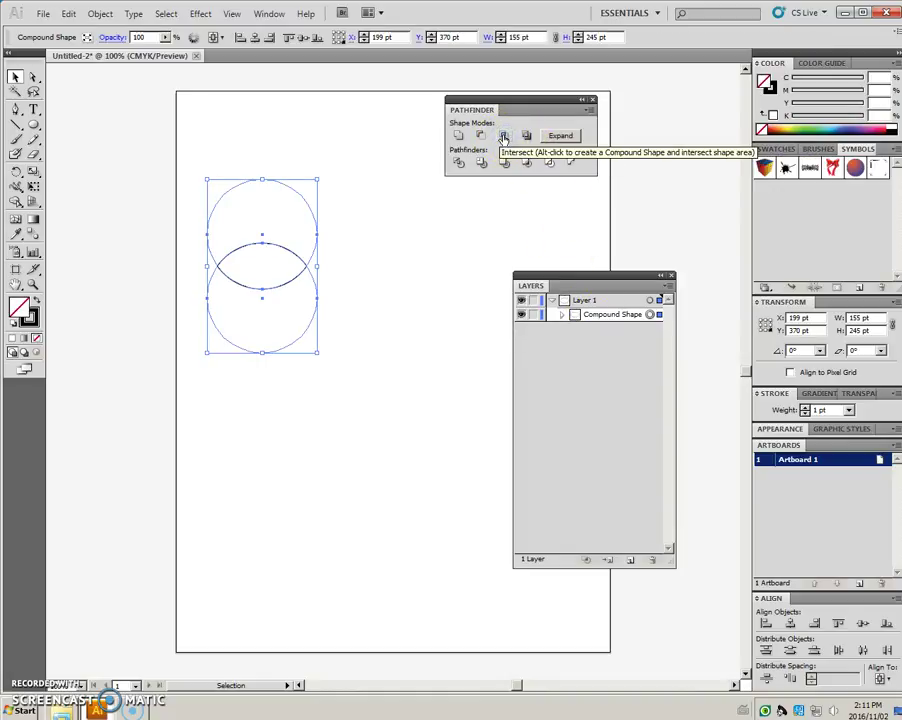
left_click(563, 315)
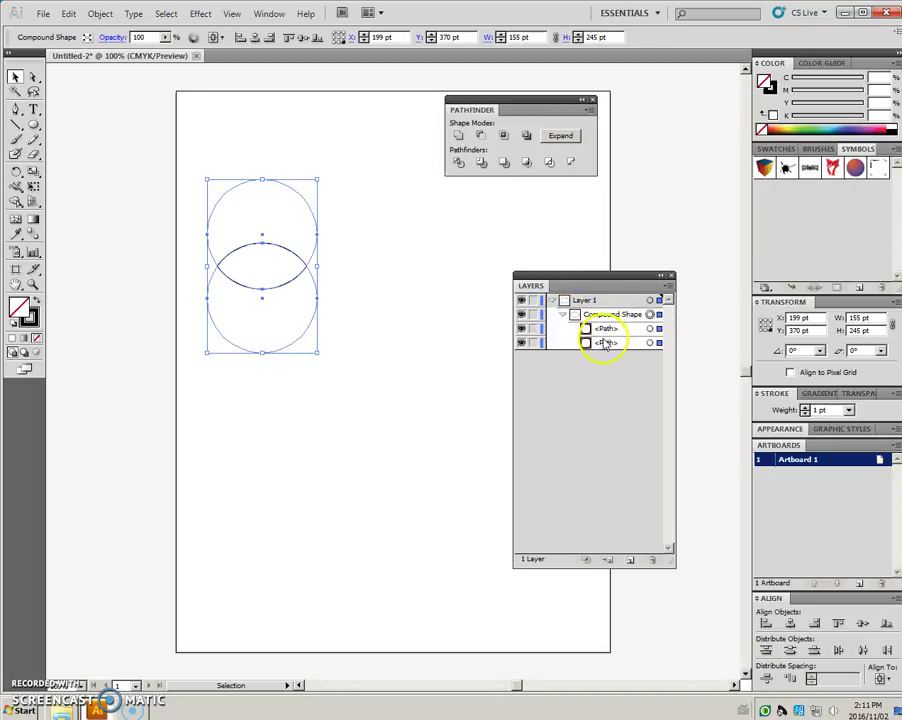
left_click(379, 258)
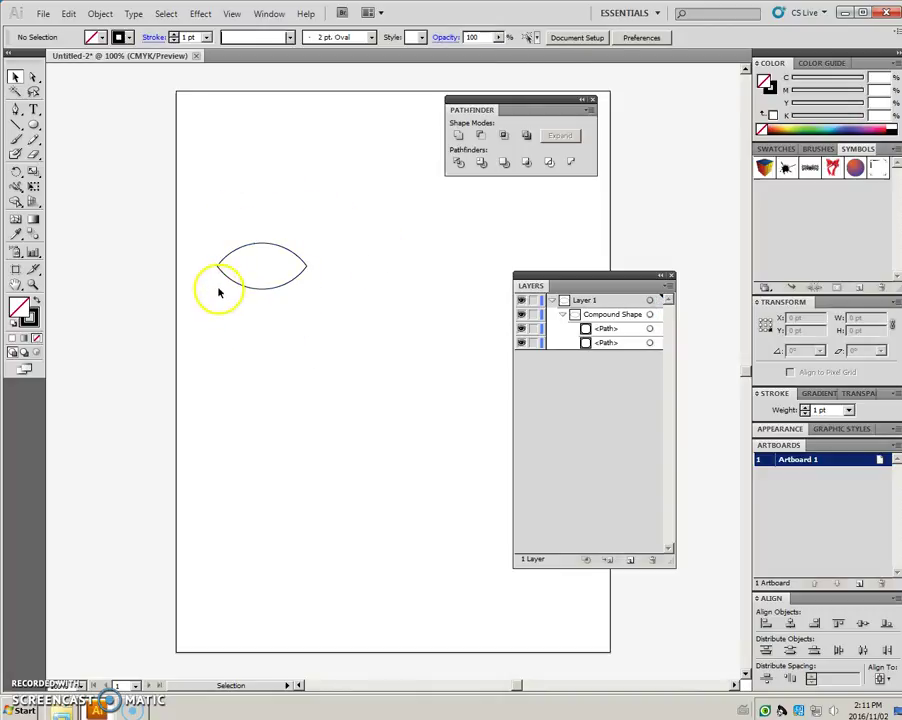